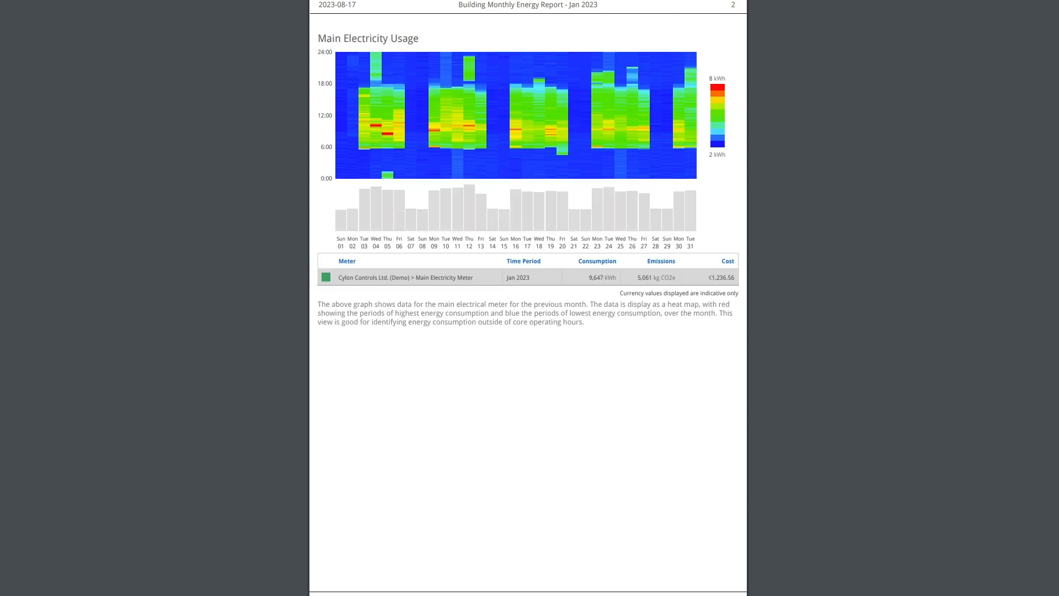
key(Right)
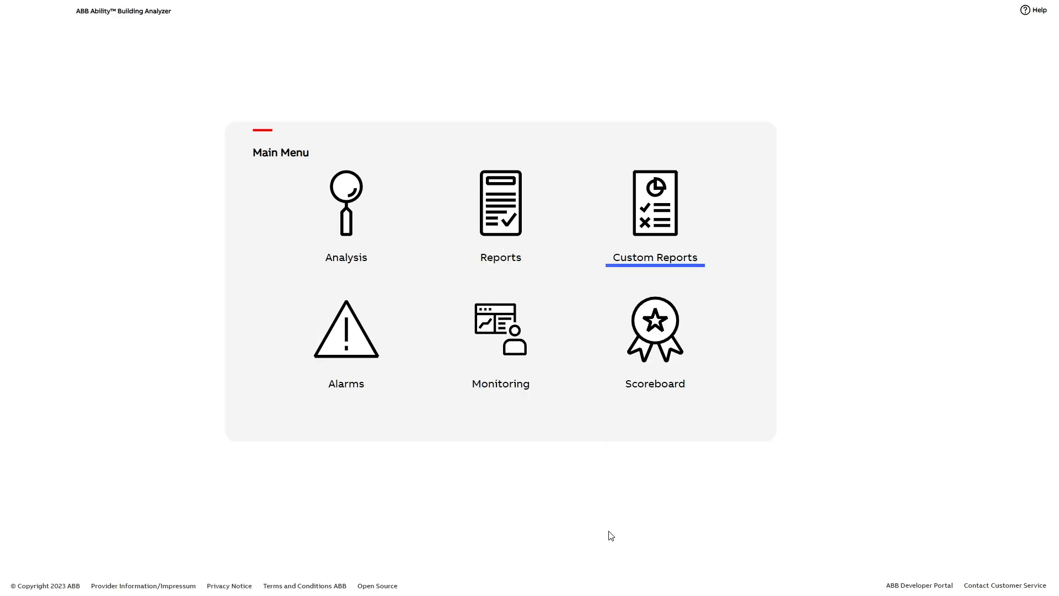
Start a new custom report named "Electricity consumption and overspend" without a template
click(654, 222)
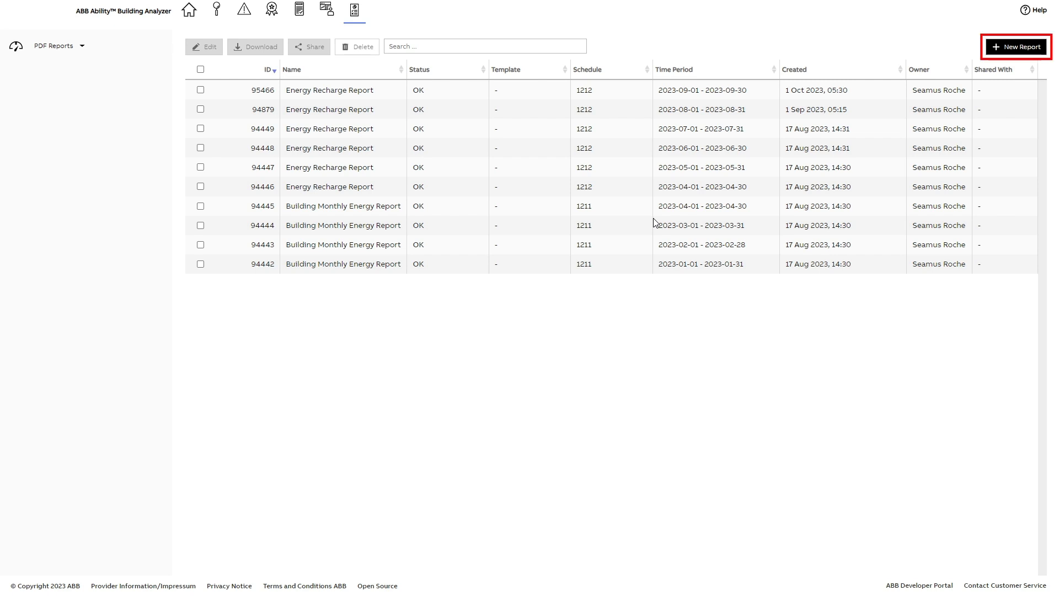
click(1018, 48)
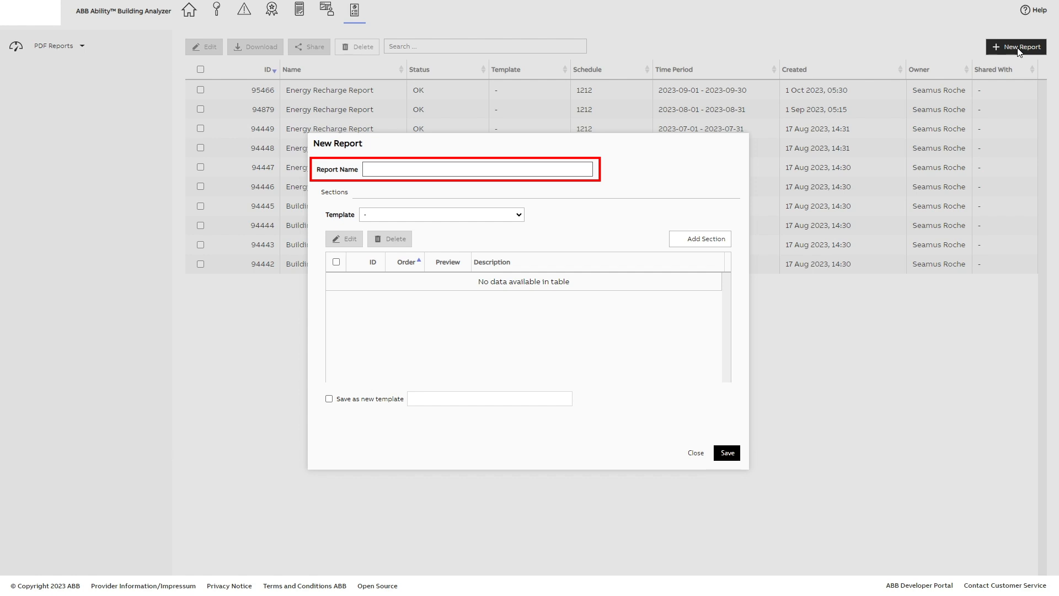
click(375, 170)
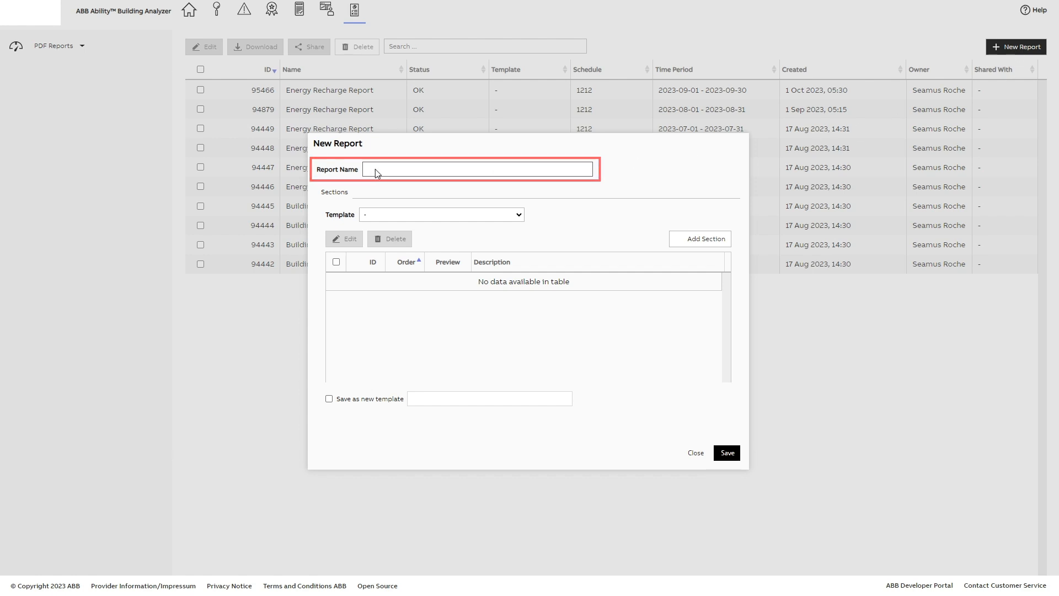
text(Electricity consumption and overspend)
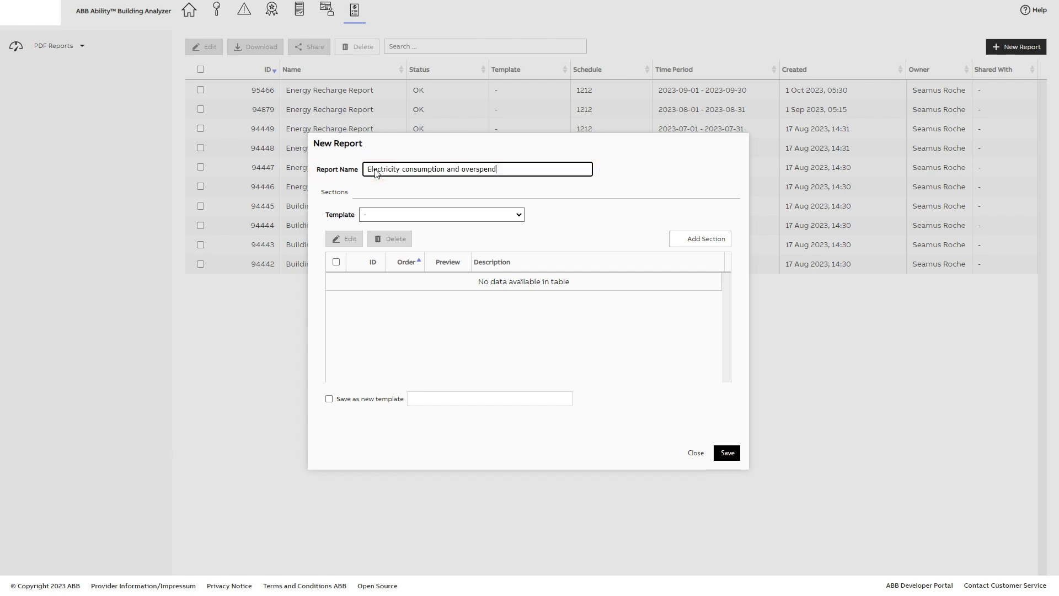
click(519, 215)
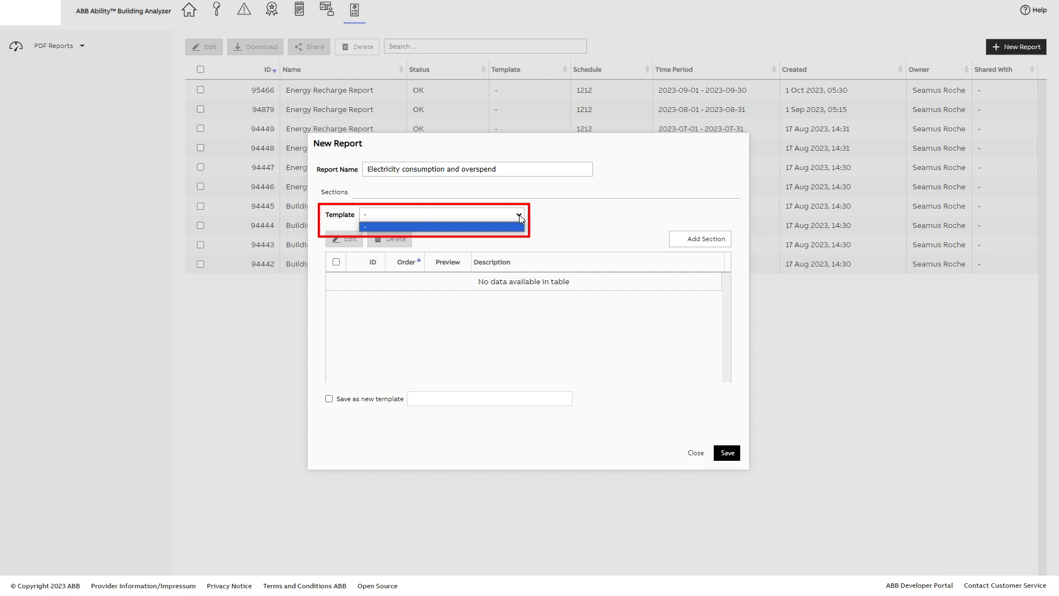
click(535, 226)
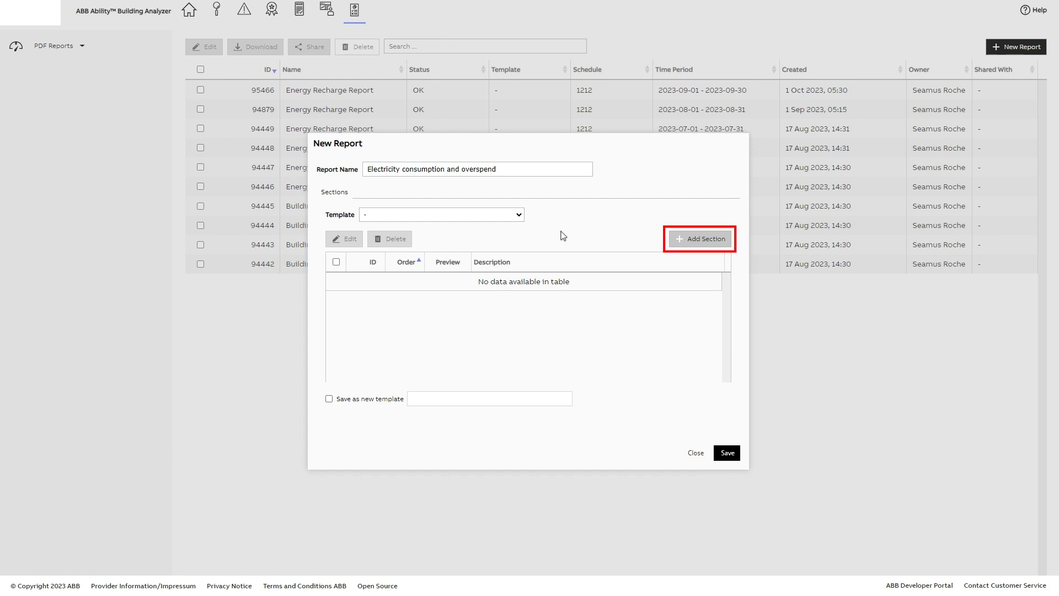
Start a new report section of type Single Meter View with the heading "Electrical consumption"
click(680, 243)
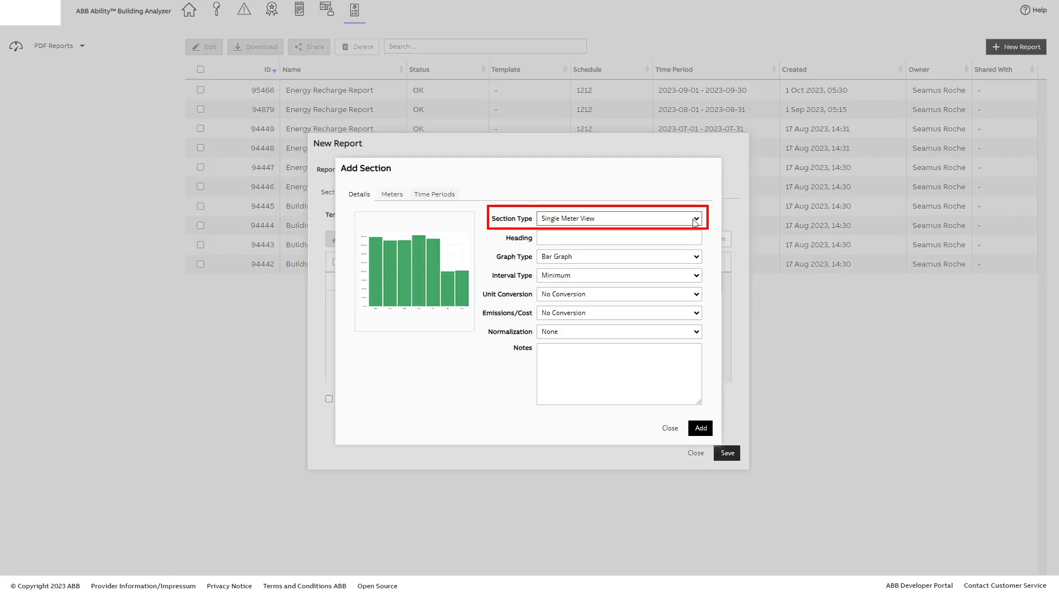
click(696, 218)
click(629, 241)
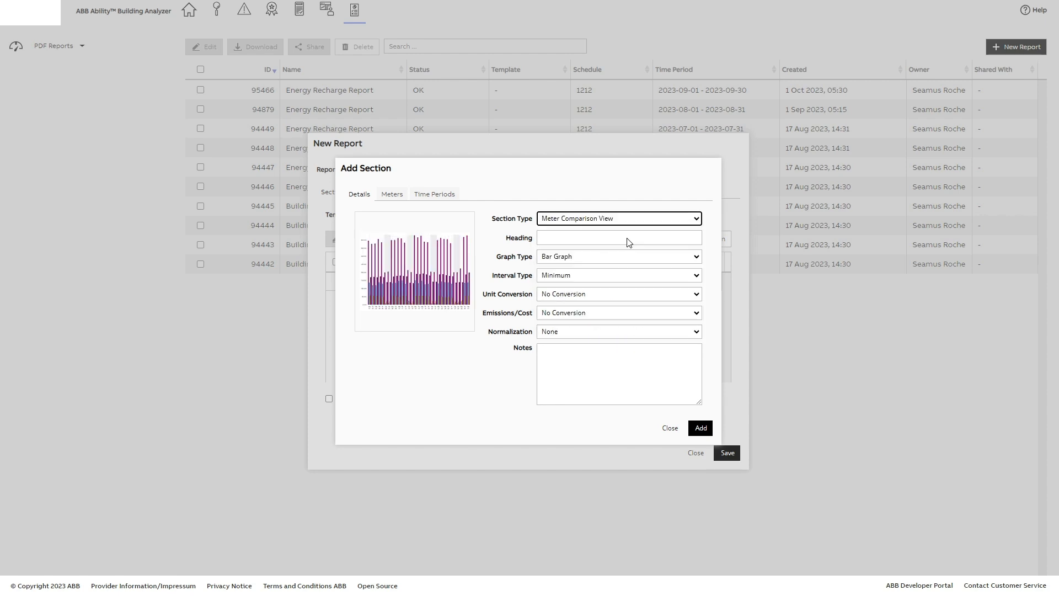
click(697, 219)
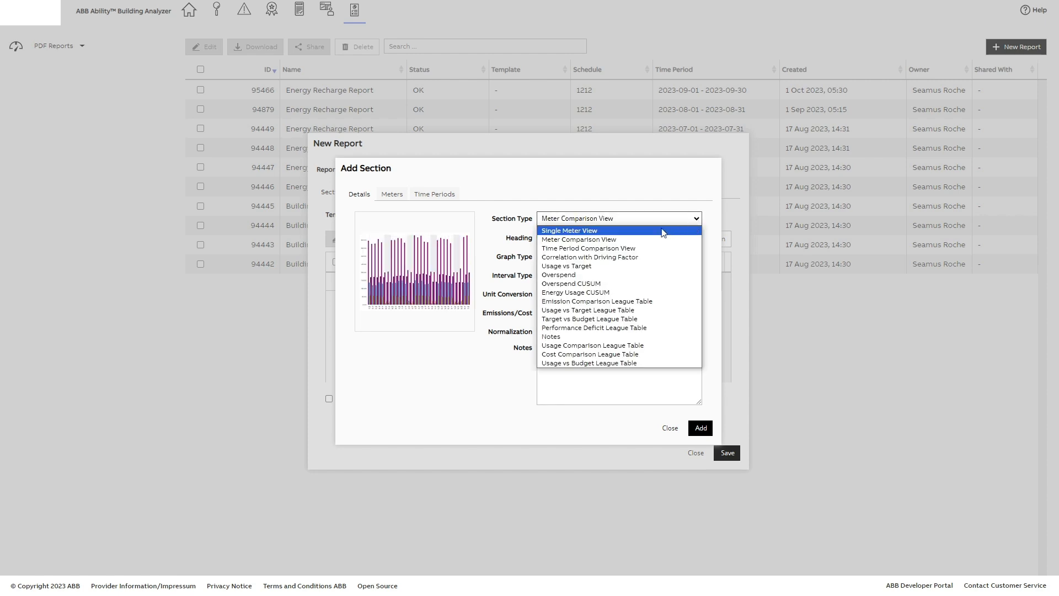
click(603, 232)
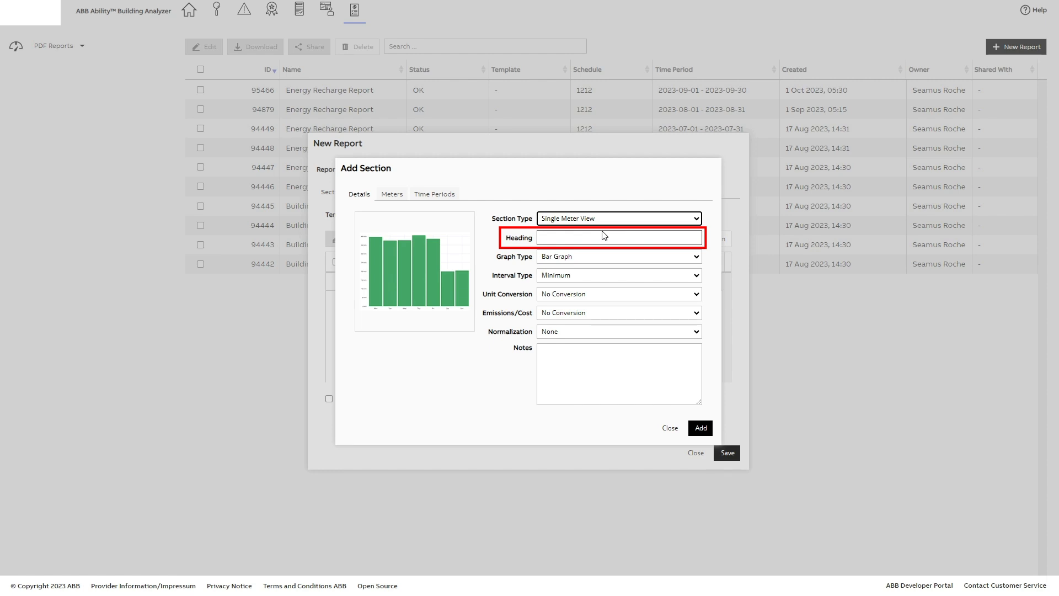
click(605, 236)
text(Electrical consumption)
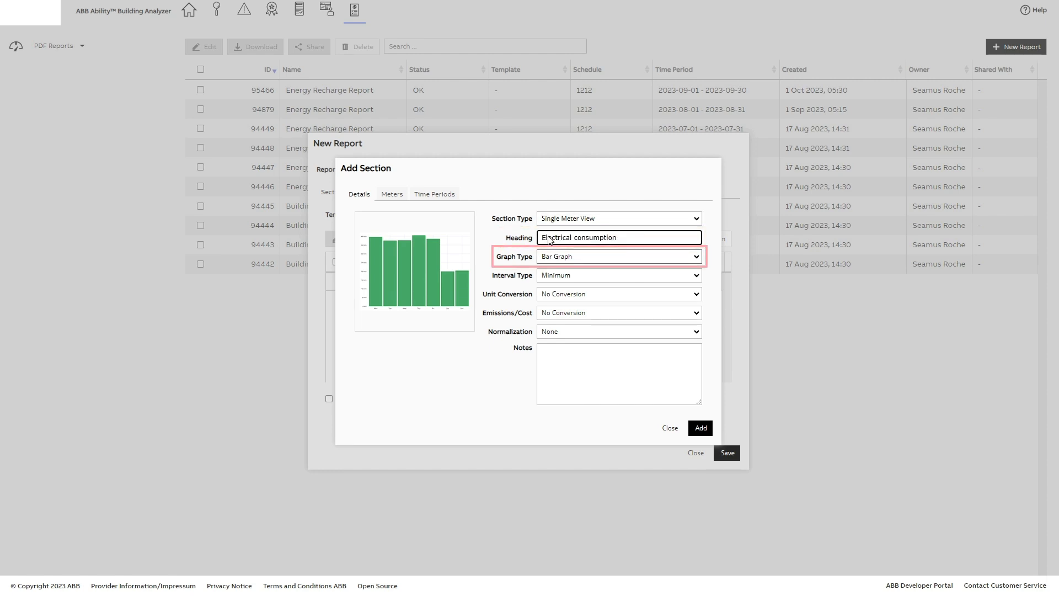
Set the section's graph type to Bar Graph and its interval type to Minimum
click(697, 259)
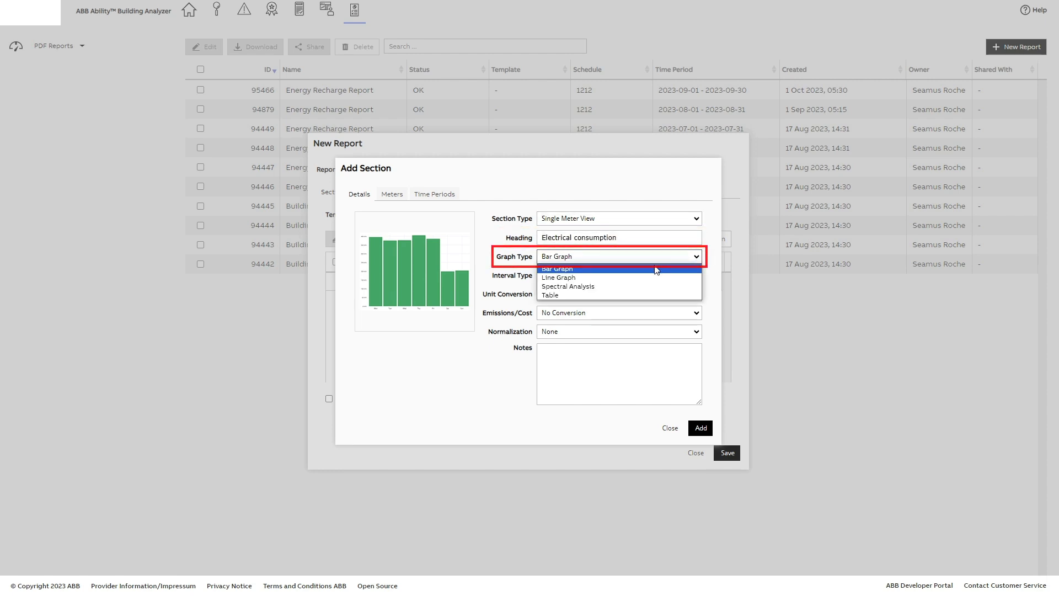
click(601, 269)
click(697, 277)
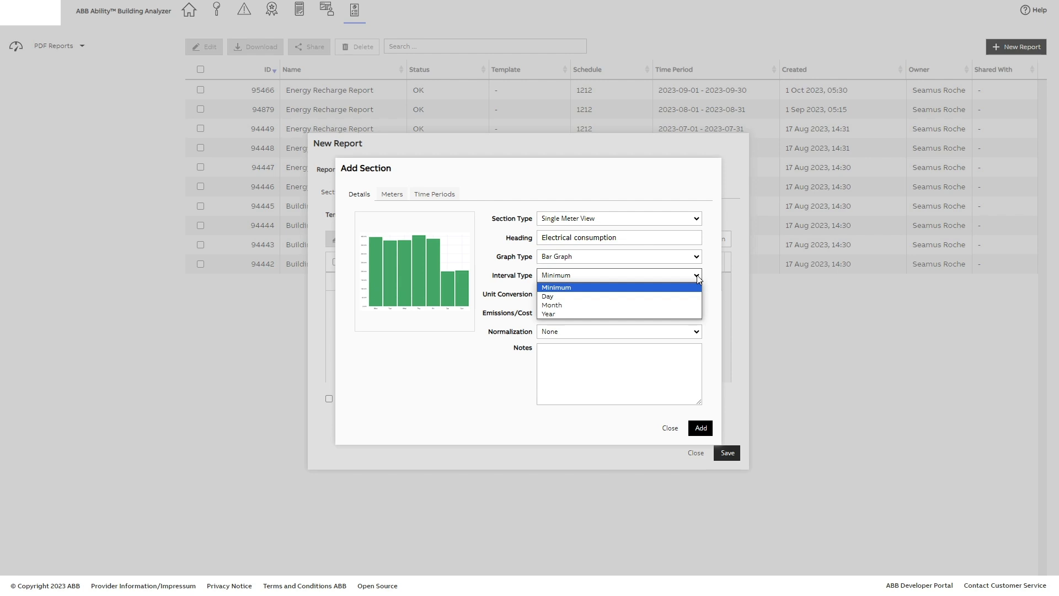
click(587, 287)
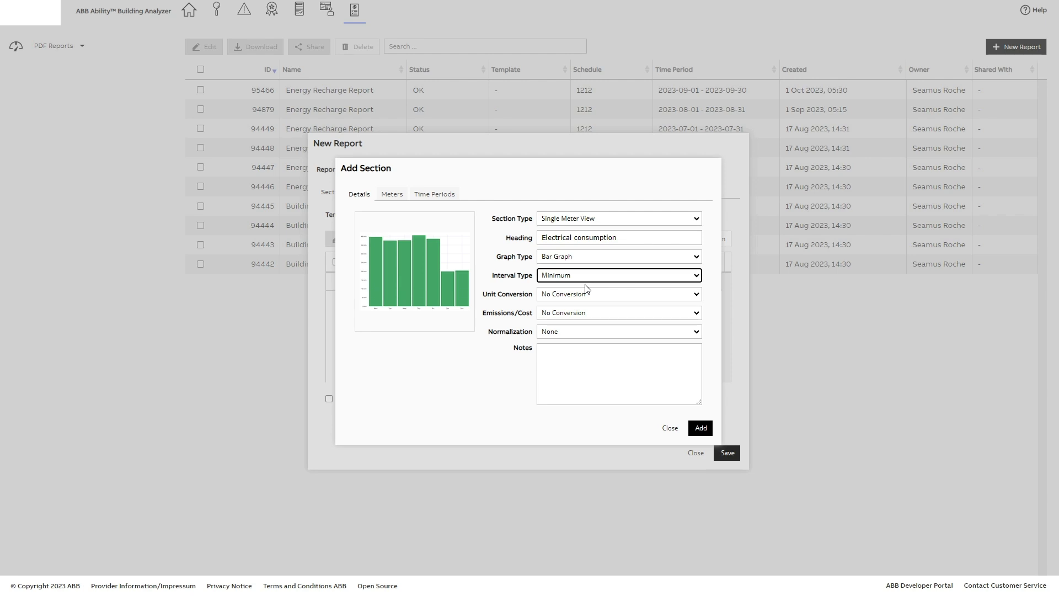
Add the Main Electricity Meter to the Electrical consumption section, viewing the attribute filter options without applying any
click(392, 195)
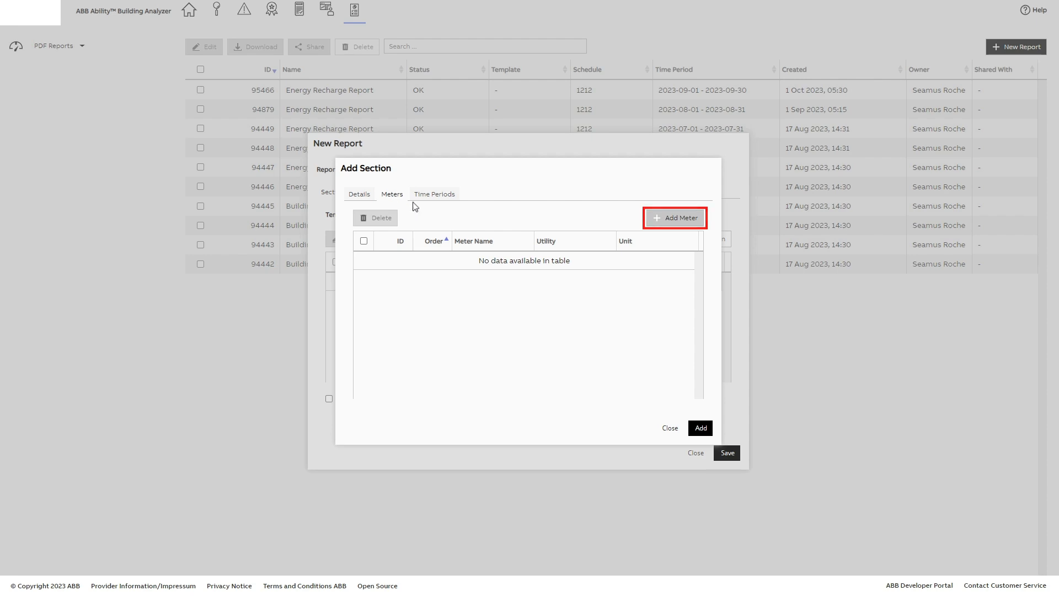
click(664, 218)
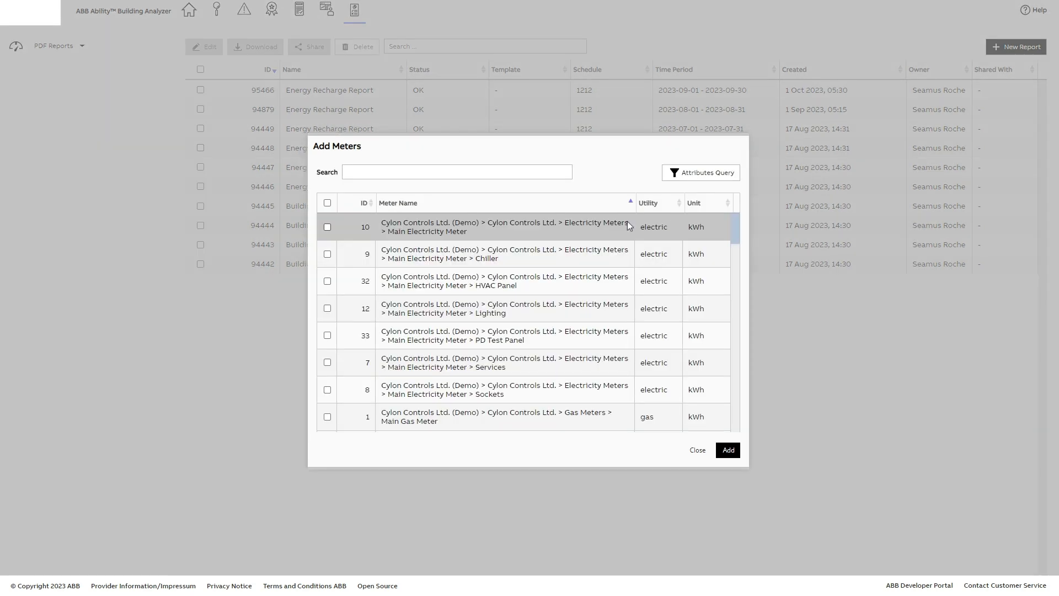
click(327, 227)
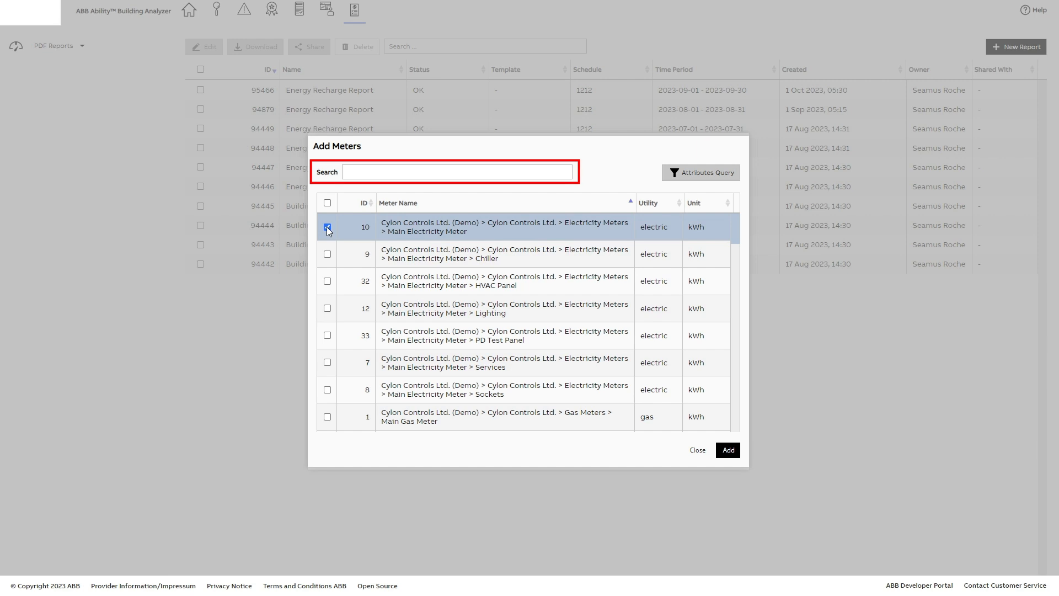
click(694, 175)
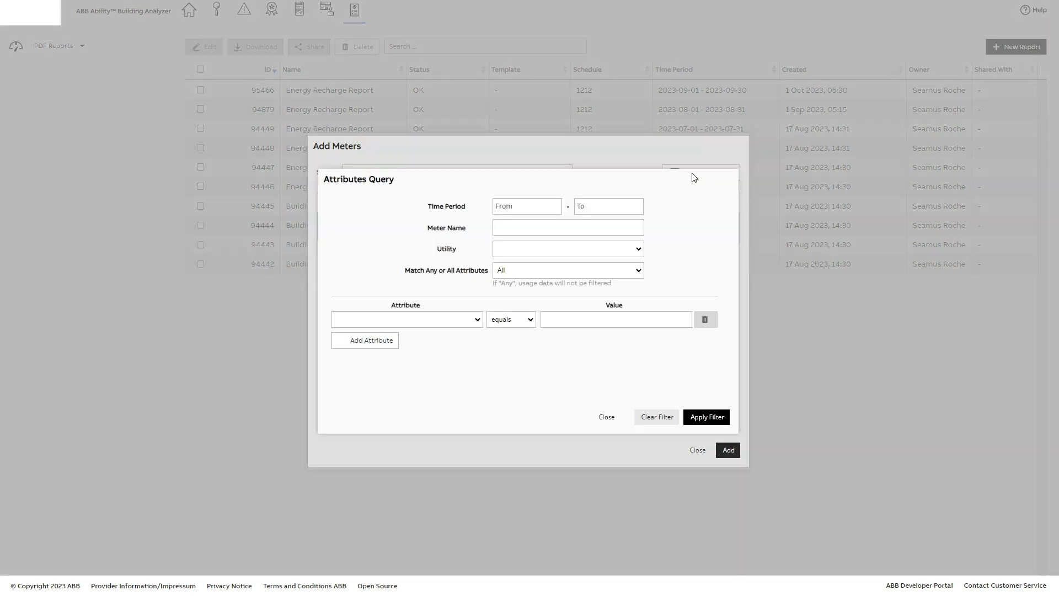
click(606, 417)
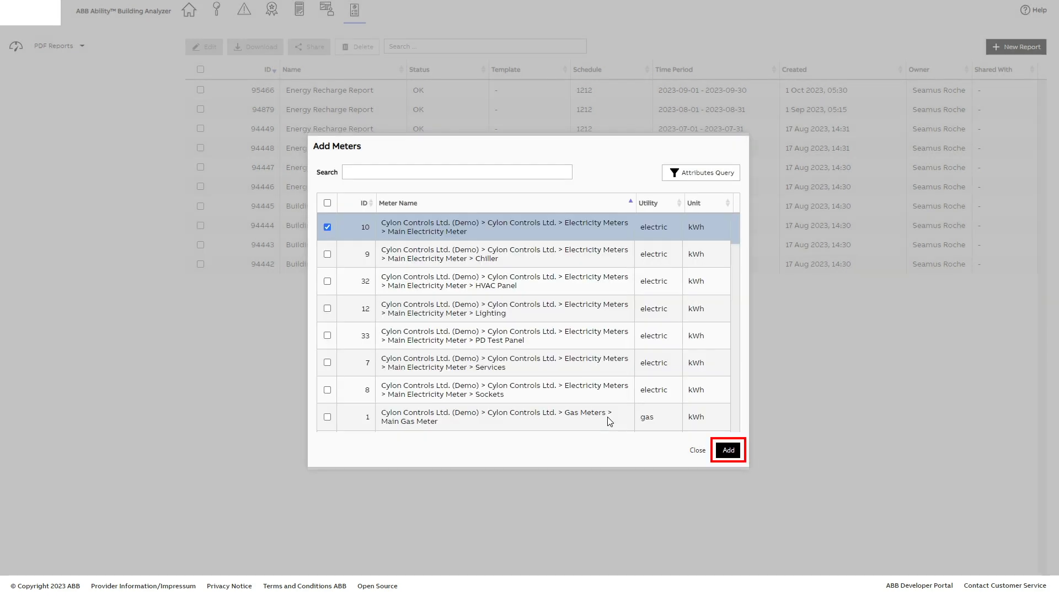
click(728, 450)
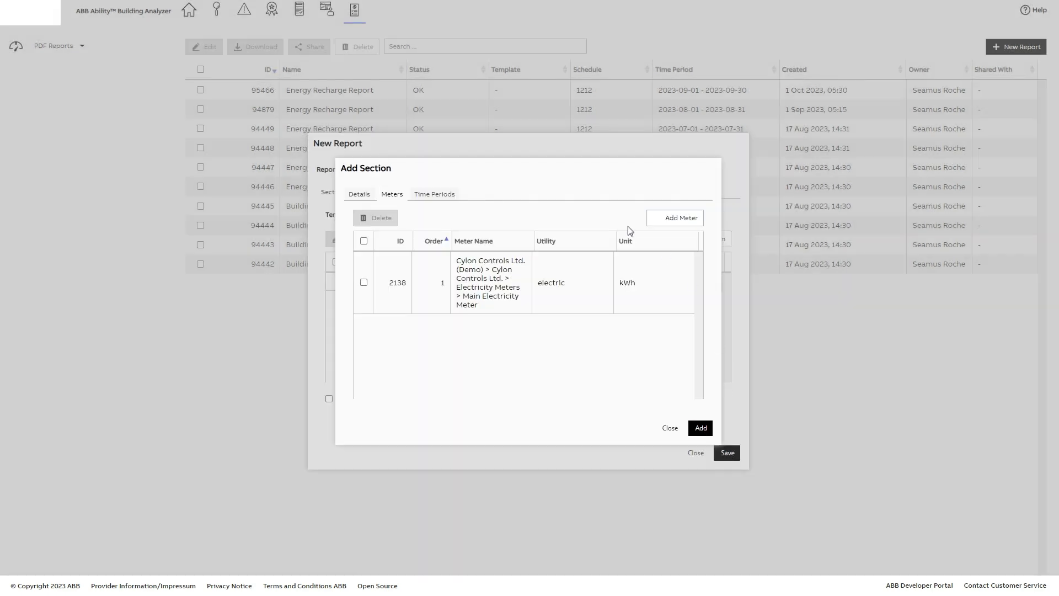
Add the time period 2023-09-01 to 2023-09-30 and add the completed section to the report
click(435, 195)
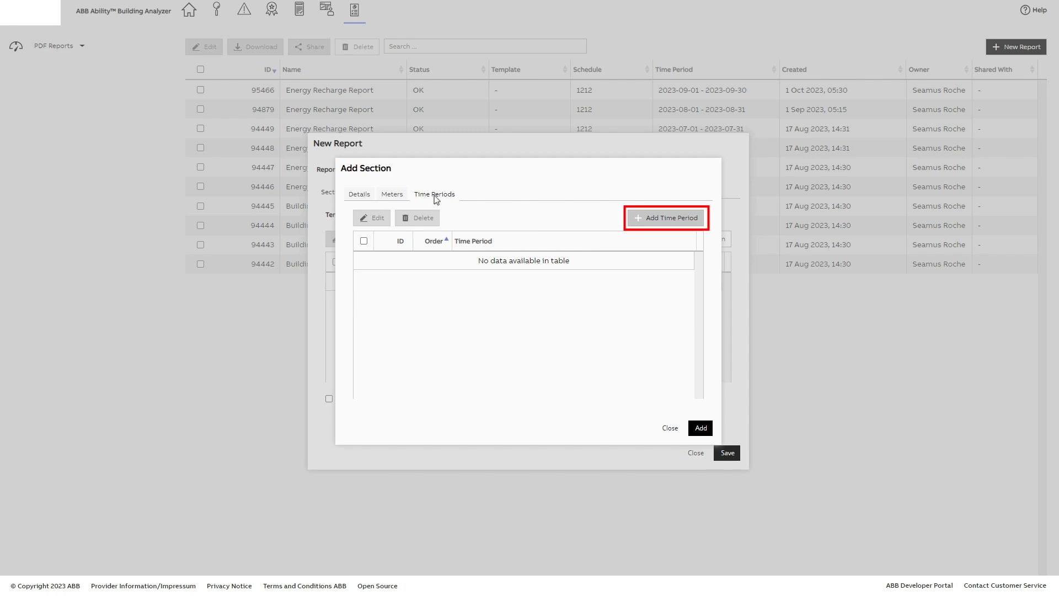
click(654, 218)
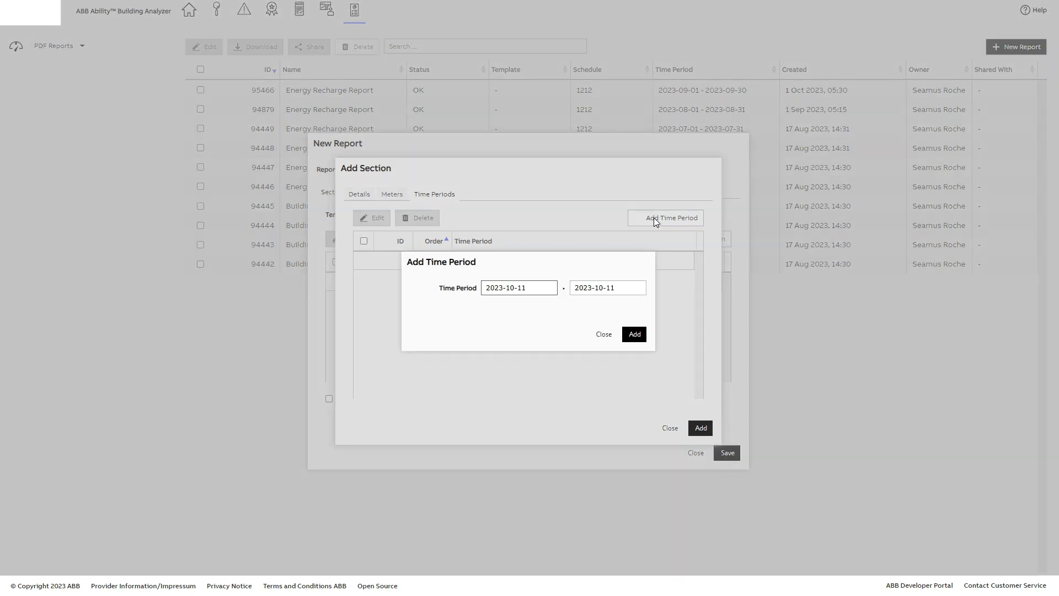
click(496, 287)
click(490, 305)
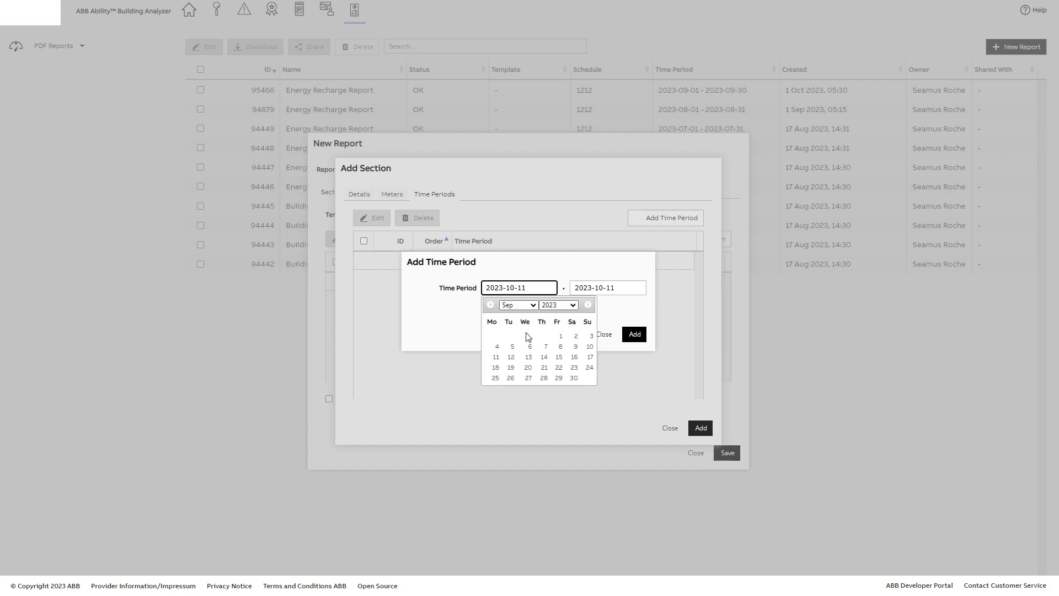
click(557, 336)
click(583, 291)
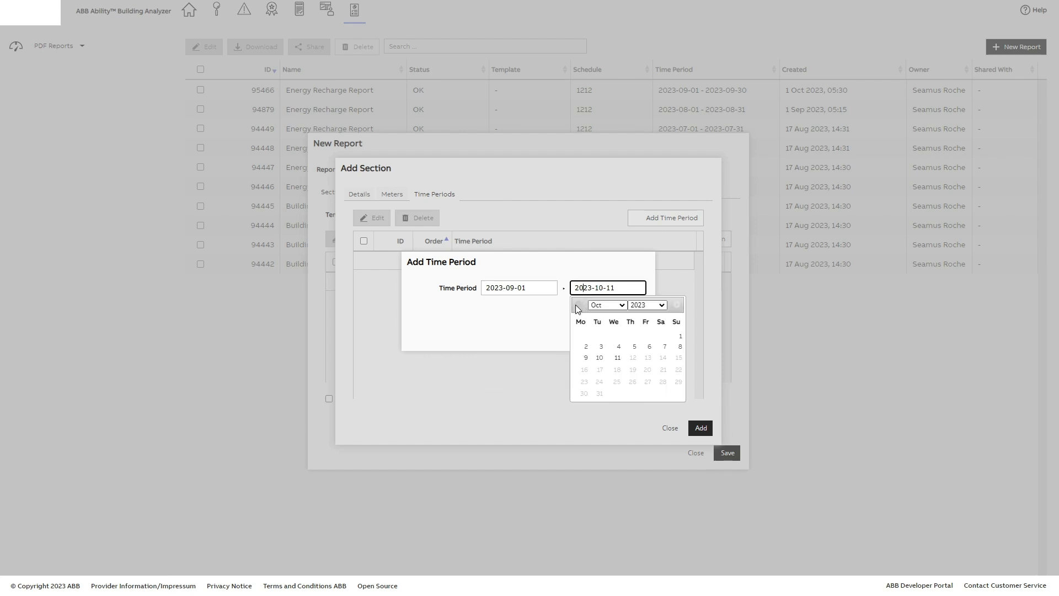
click(578, 305)
click(663, 378)
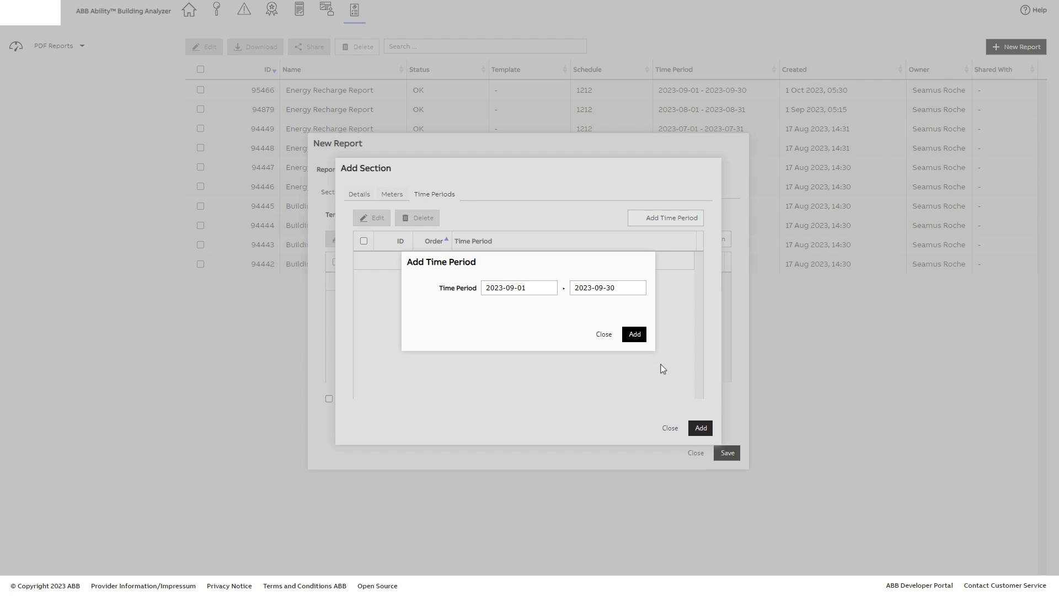
click(634, 334)
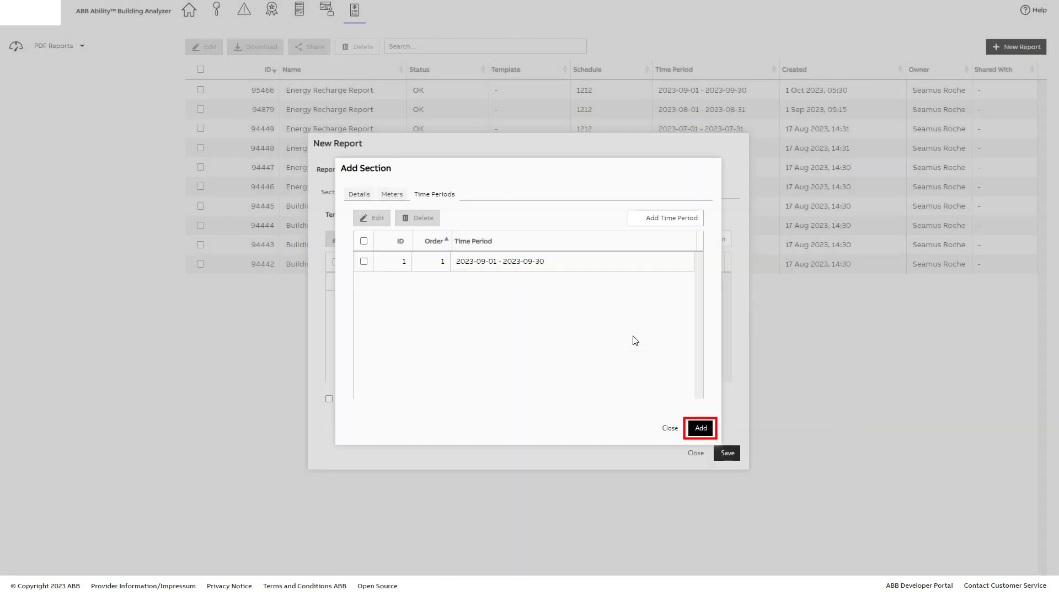
click(701, 428)
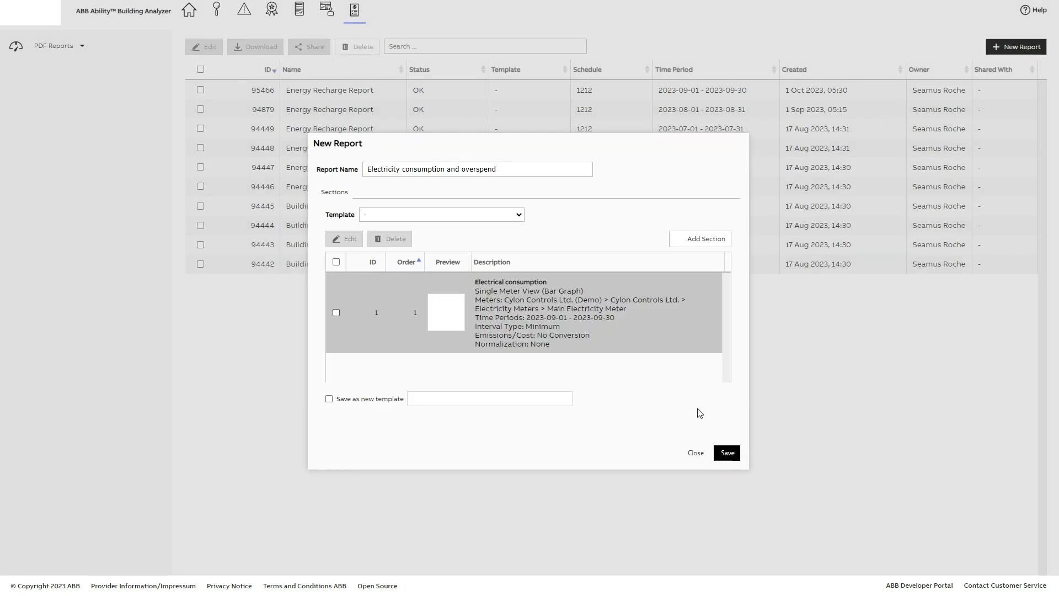
Add a second section of type Overspend with the heading "Overspend", keeping the same meter and time period
click(335, 312)
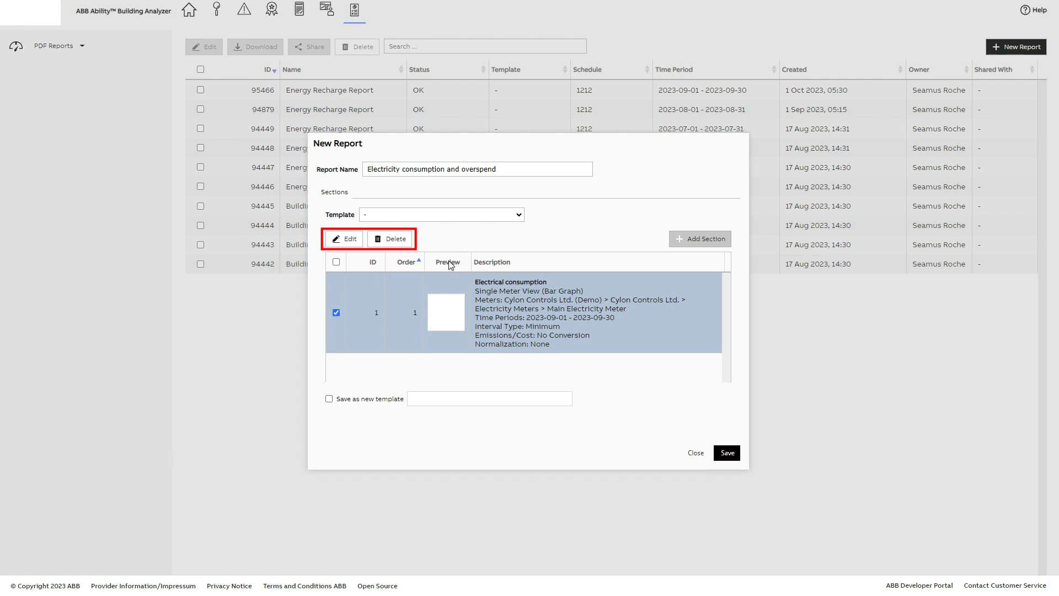
click(681, 239)
click(696, 219)
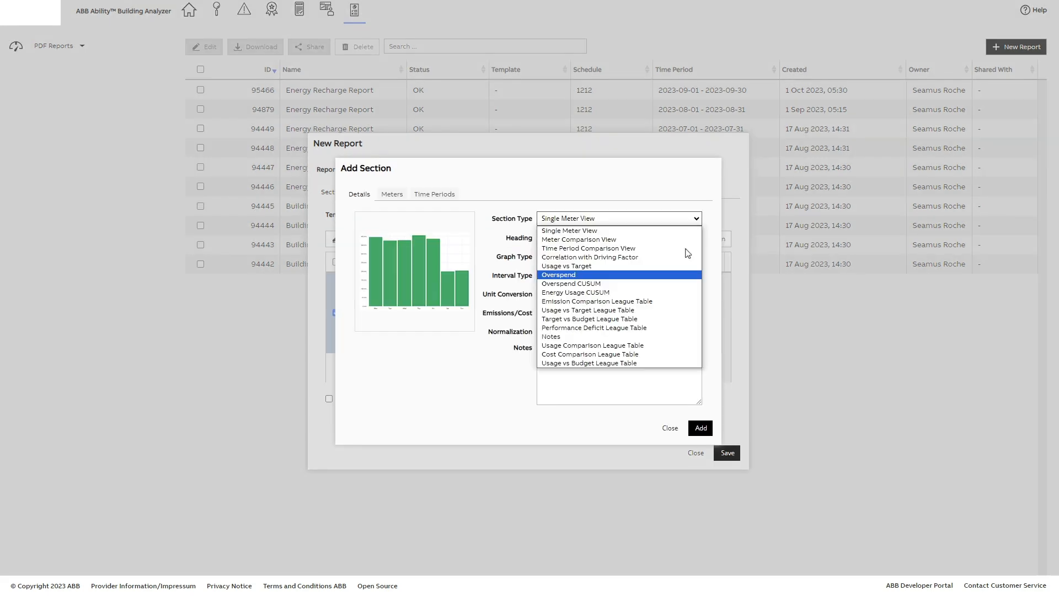
click(592, 275)
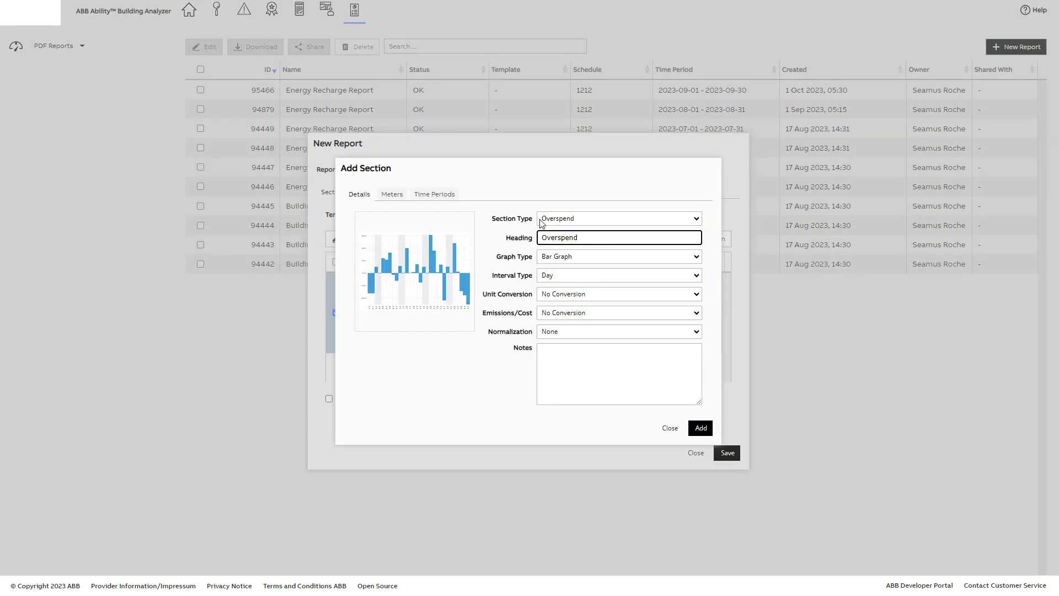
click(394, 195)
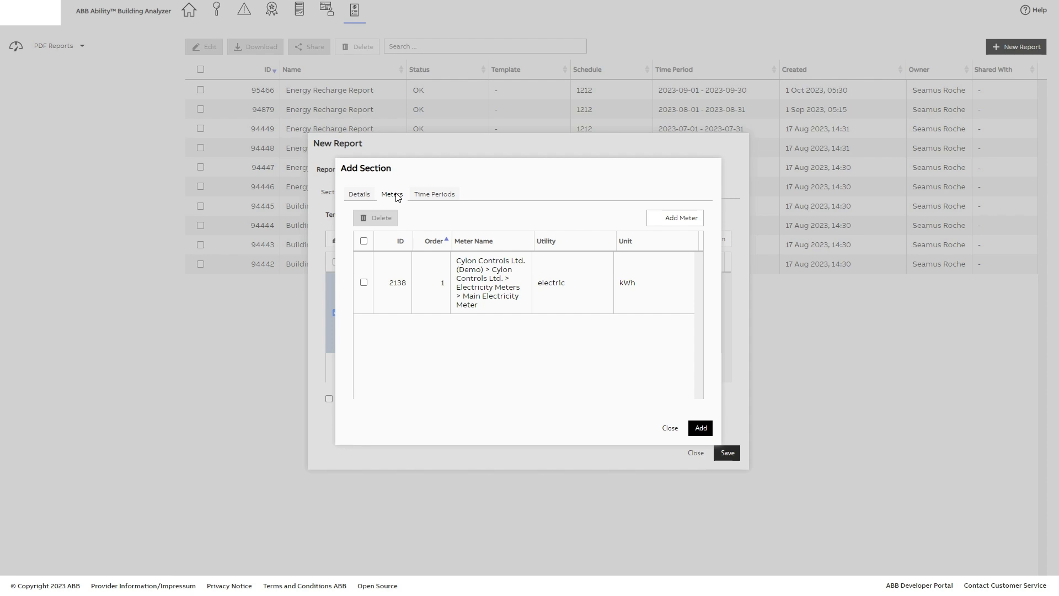
click(435, 195)
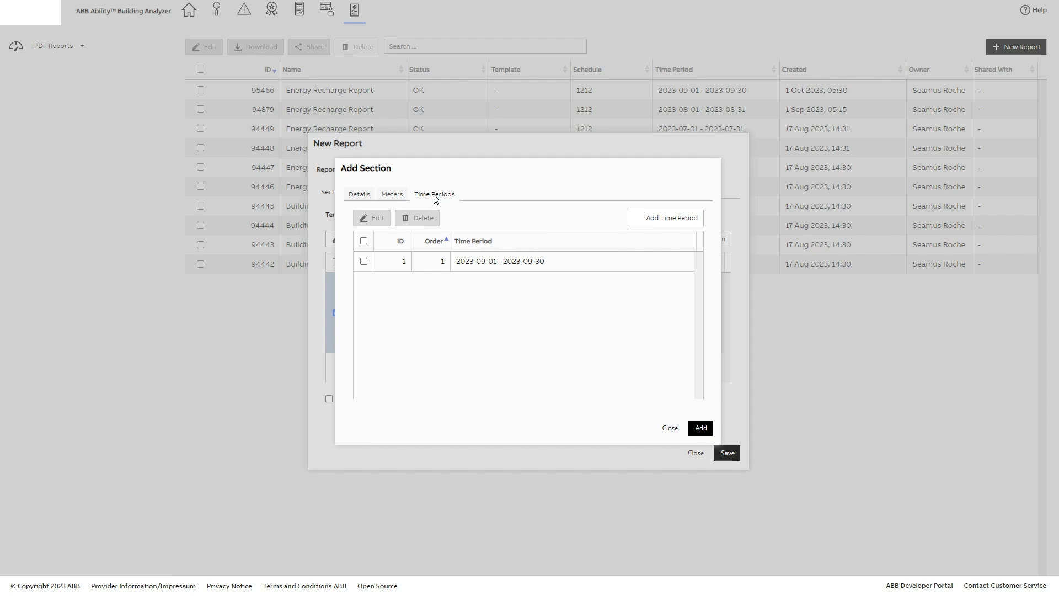
click(700, 429)
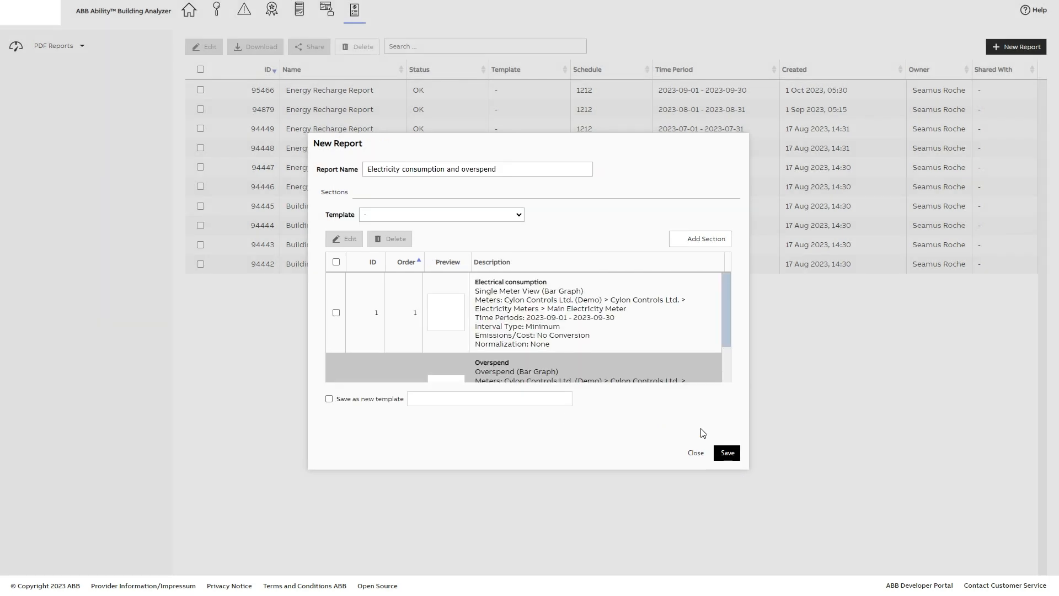
Move the Overspend section above Electrical consumption and restore the original section order
drag(493, 371, 491, 283)
drag(506, 373, 499, 286)
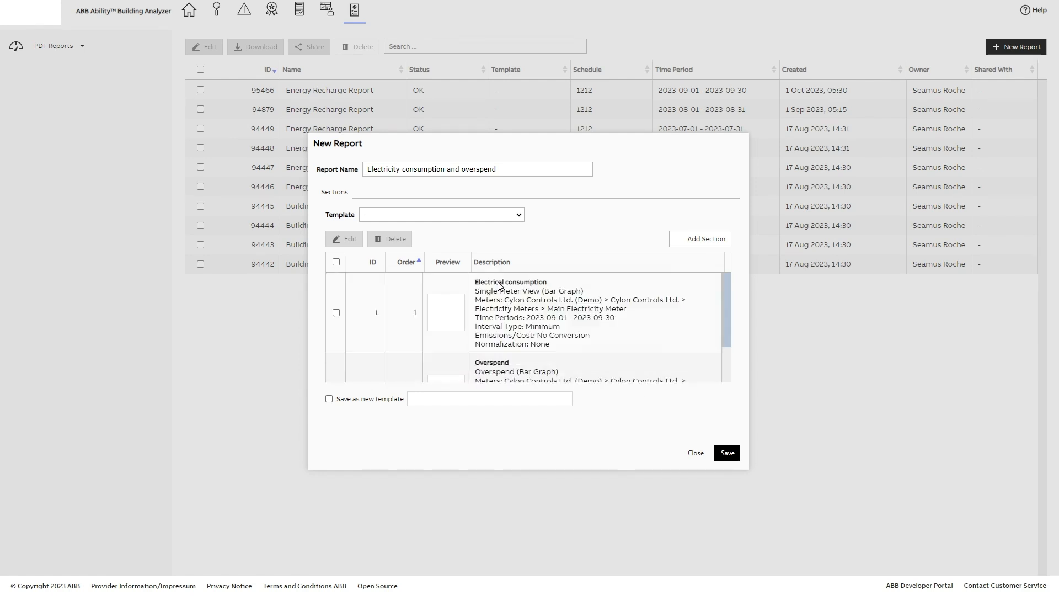
Save the Electricity consumption and overspend report and download the generated PDF
click(728, 455)
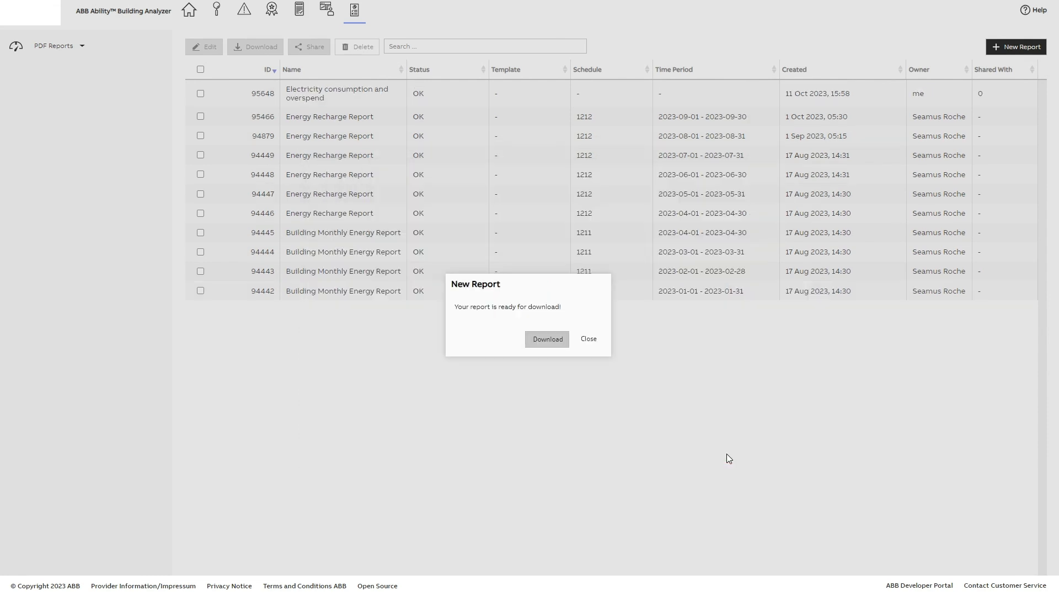
click(543, 339)
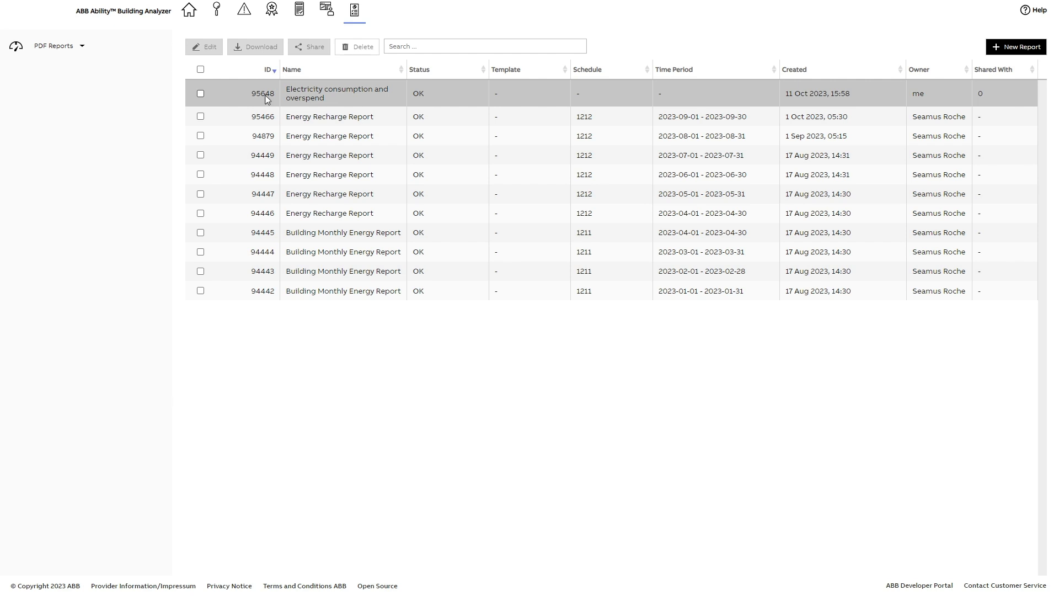
Save the Electricity consumption and overspend report as a new template named "Electrical consumption and overspend" and show the PDF templates list
click(200, 94)
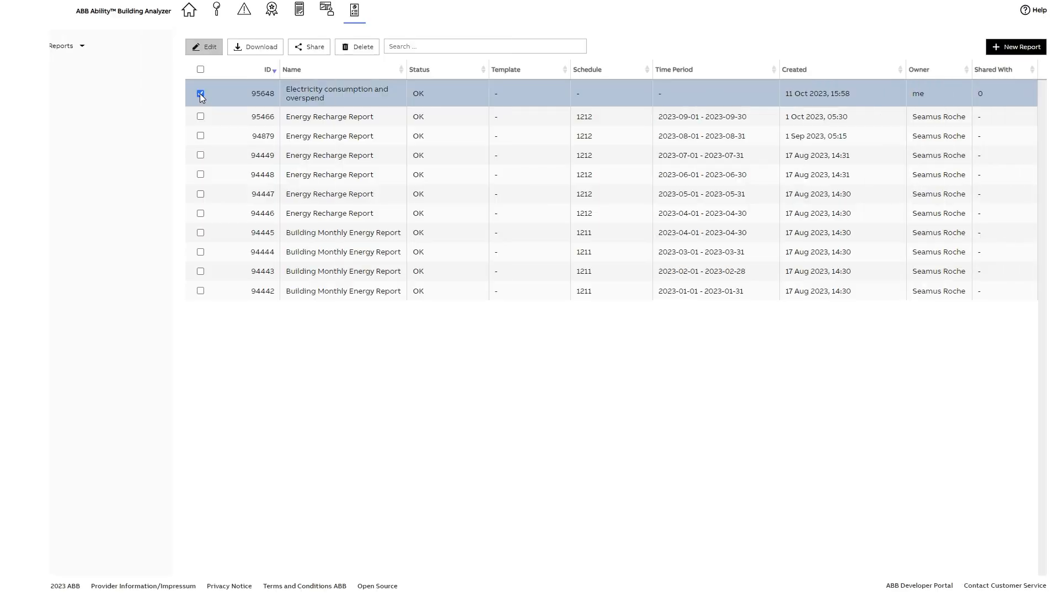
click(202, 47)
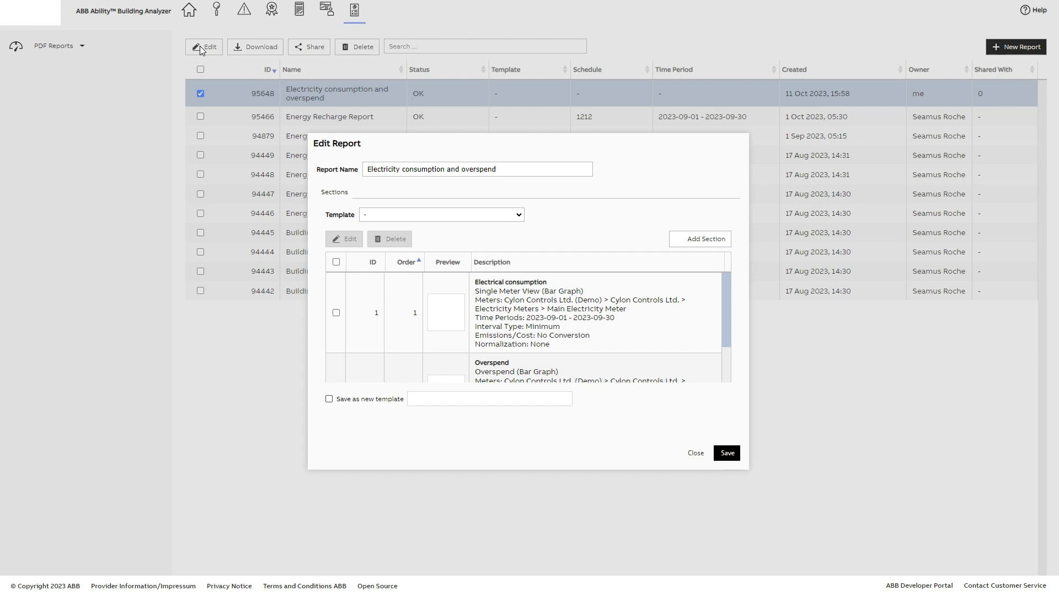
click(329, 398)
click(424, 405)
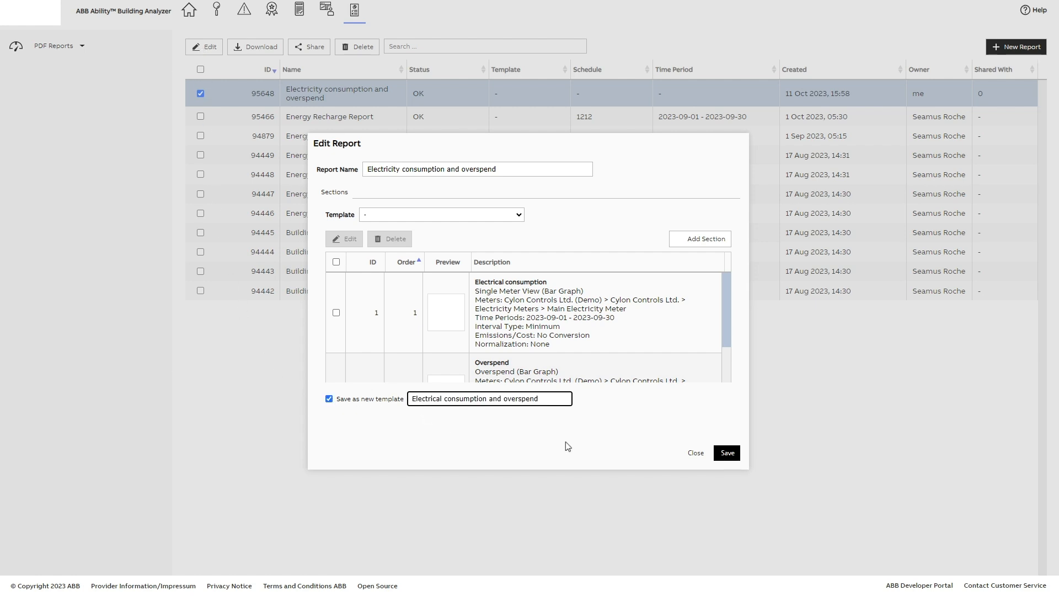
click(727, 453)
click(588, 339)
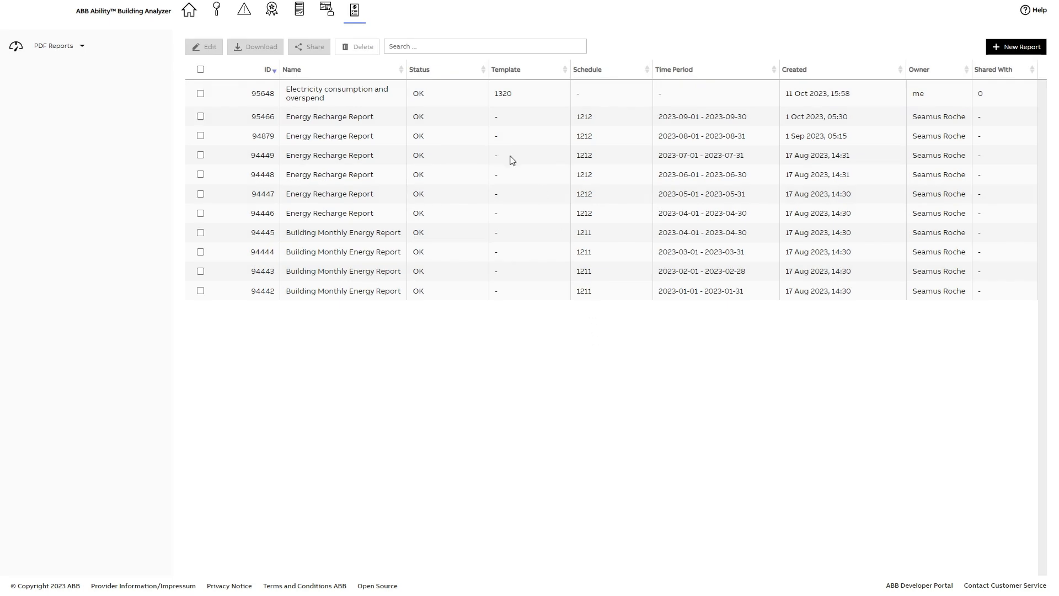
click(83, 46)
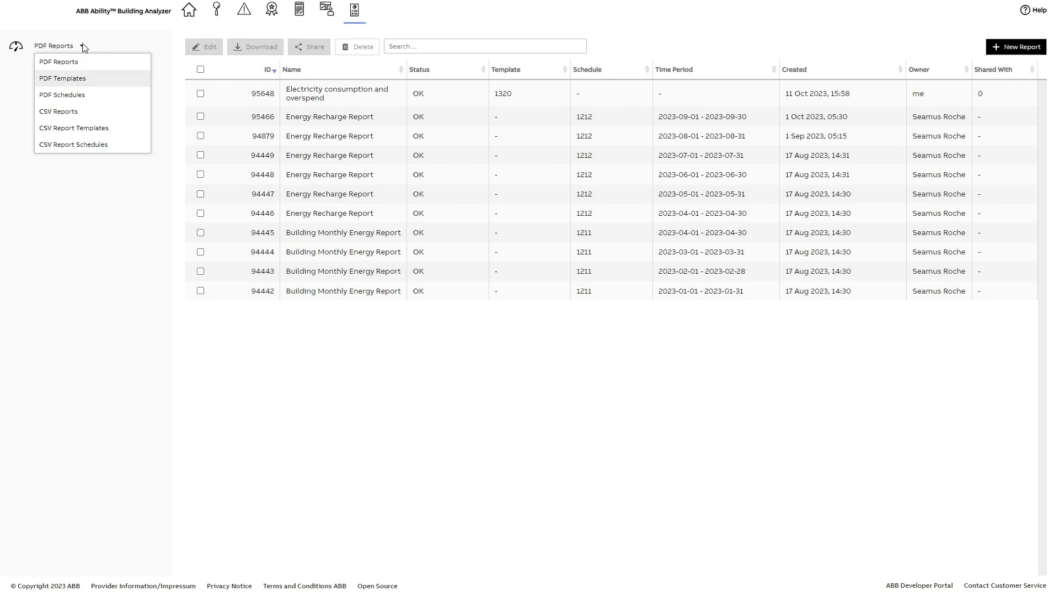
click(77, 78)
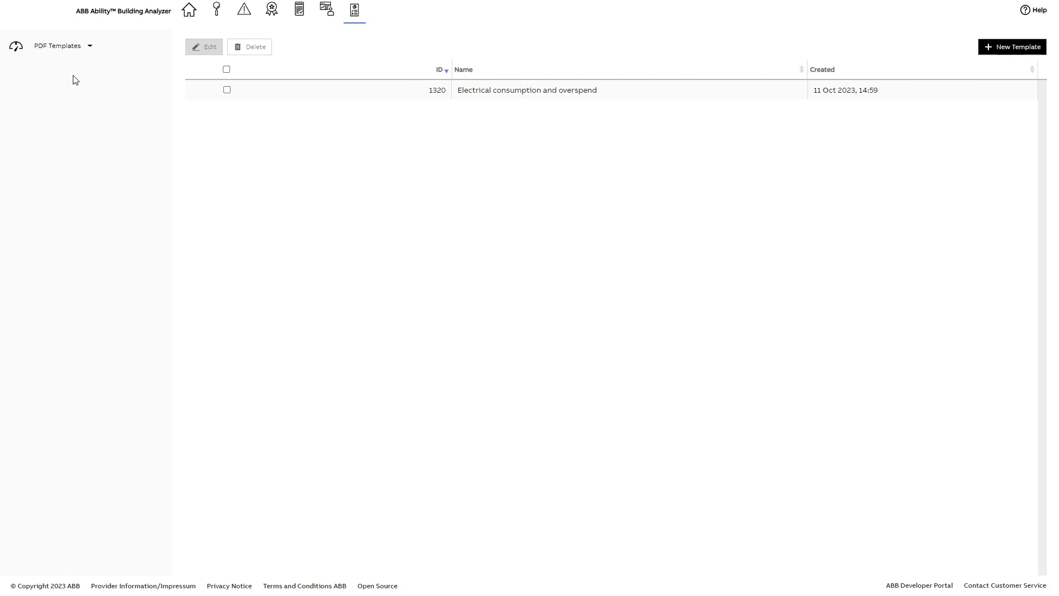
Start a new PDF schedule named "Electrical consumption and overspend" with Paused set to No
click(90, 46)
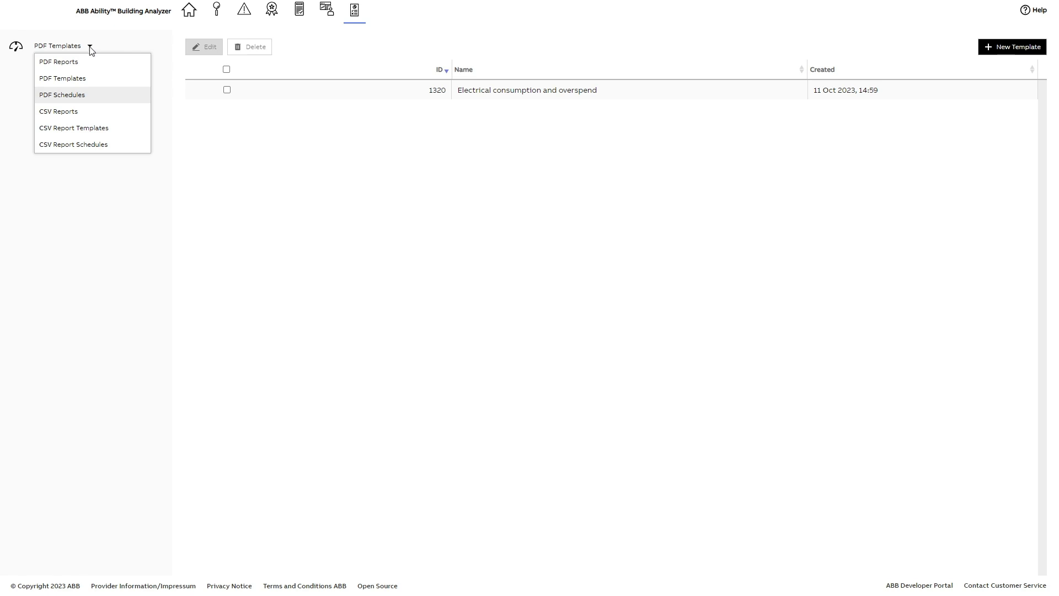
click(78, 101)
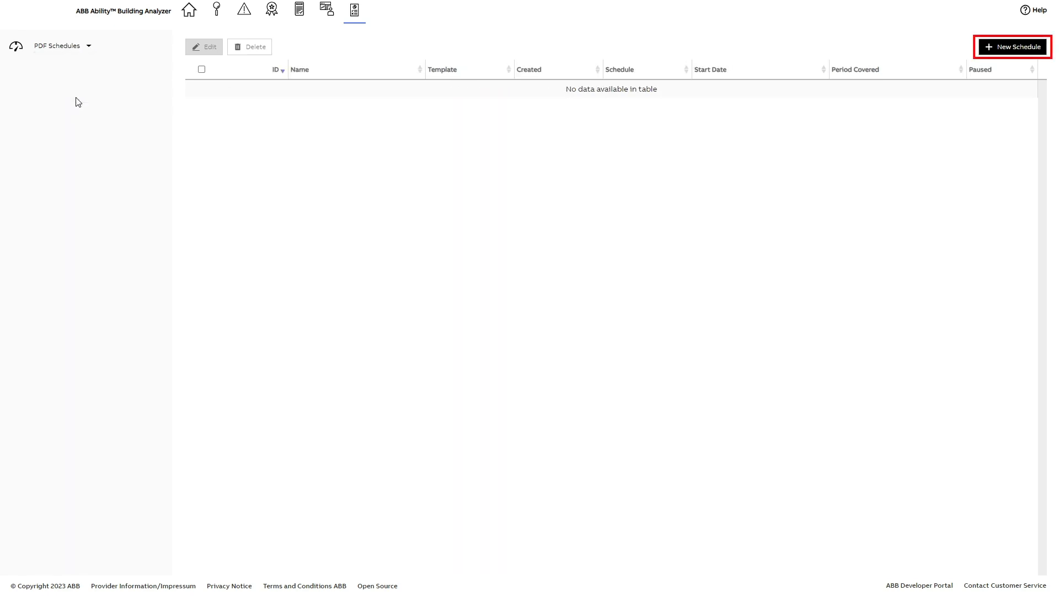
click(998, 50)
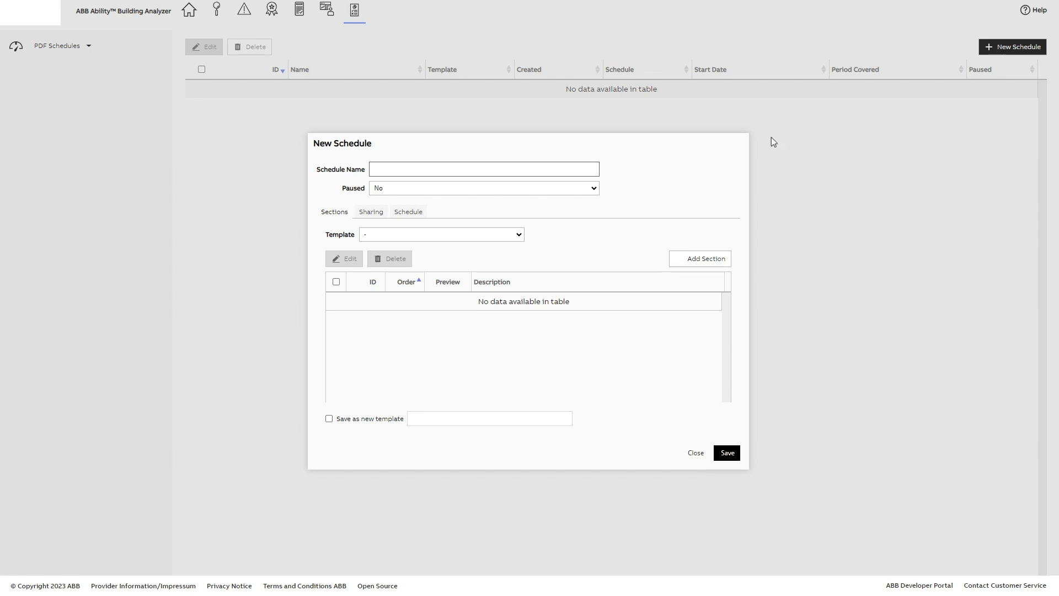
click(379, 169)
text(Electrical consumption and overspend)
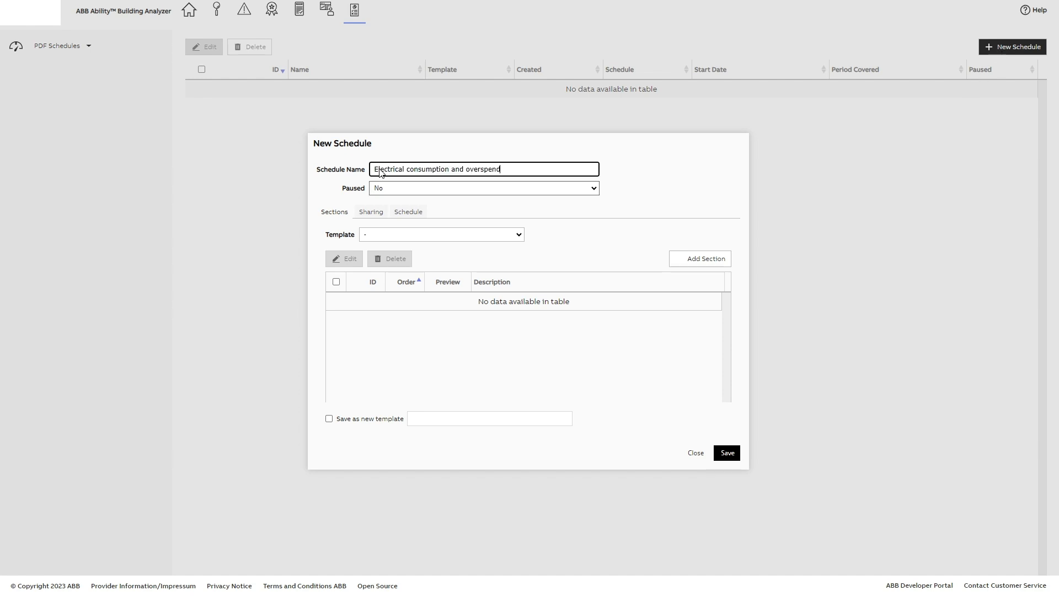
click(593, 189)
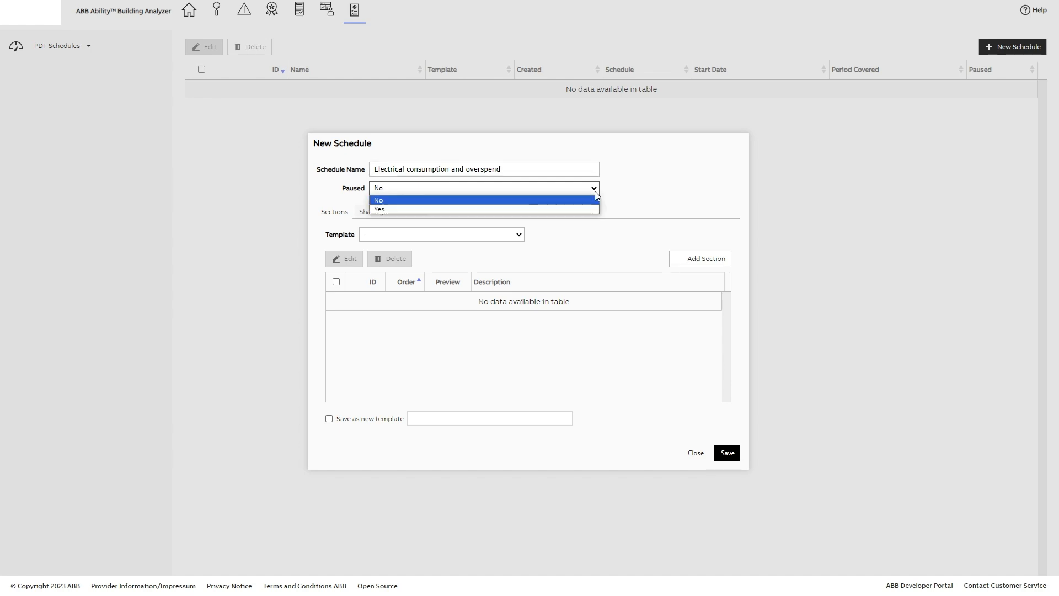
click(394, 202)
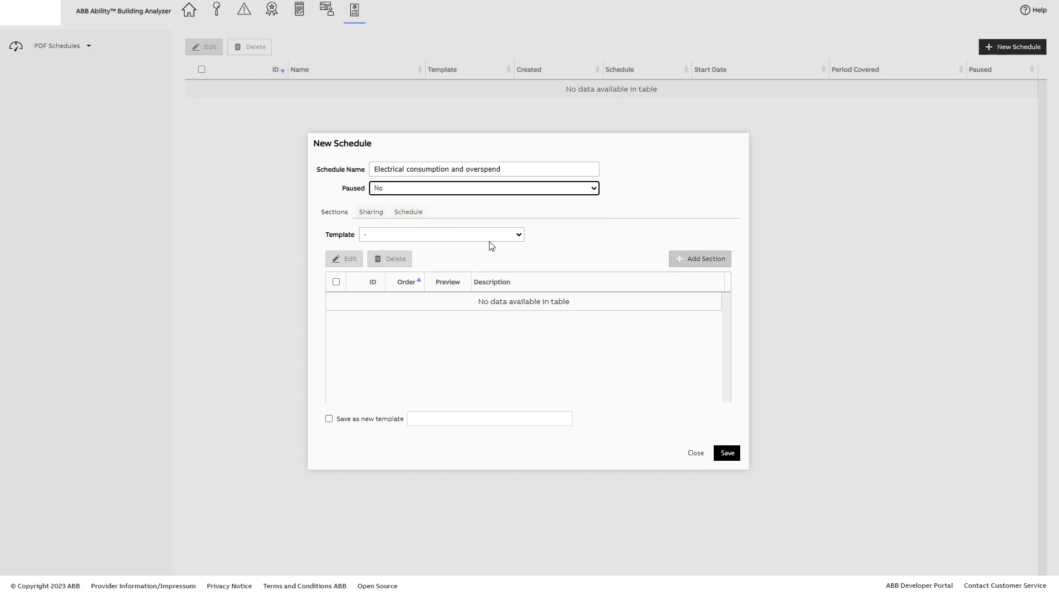
Start a Single Meter View section with the heading "Electrical consumption" and add the Main Electricity Meter to it
click(684, 259)
click(579, 238)
text(Electrical consumption)
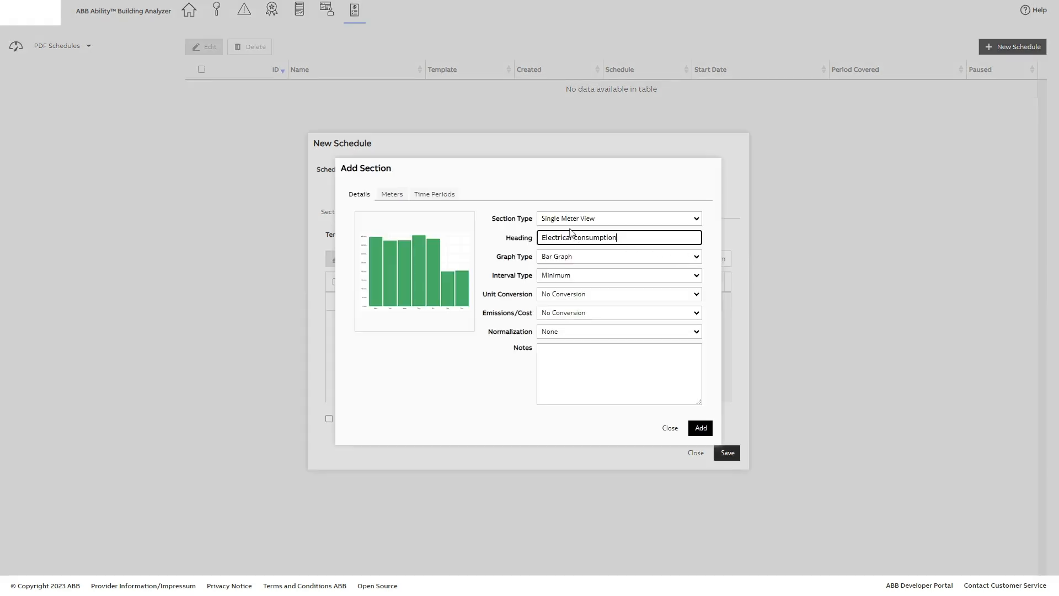
click(395, 196)
click(657, 219)
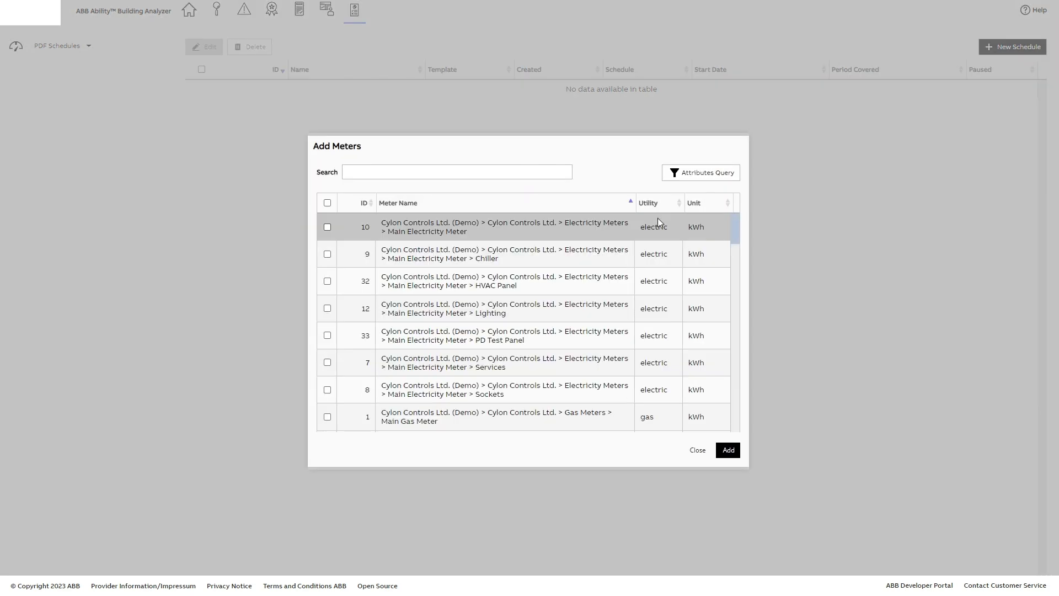
click(327, 227)
click(728, 451)
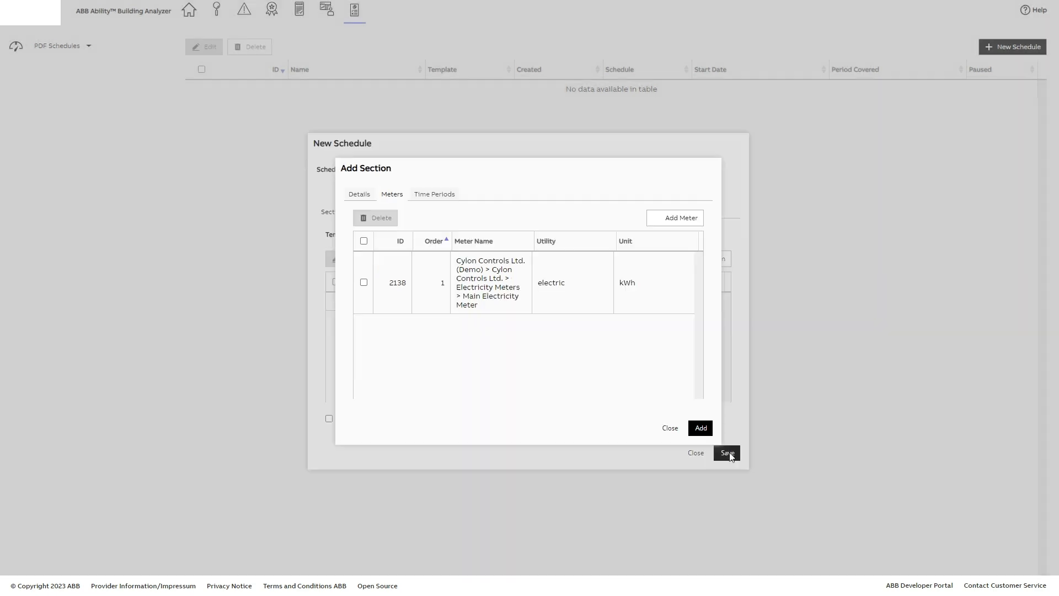
Add Schedule Period as the section's time period and add the completed section to the schedule
click(441, 196)
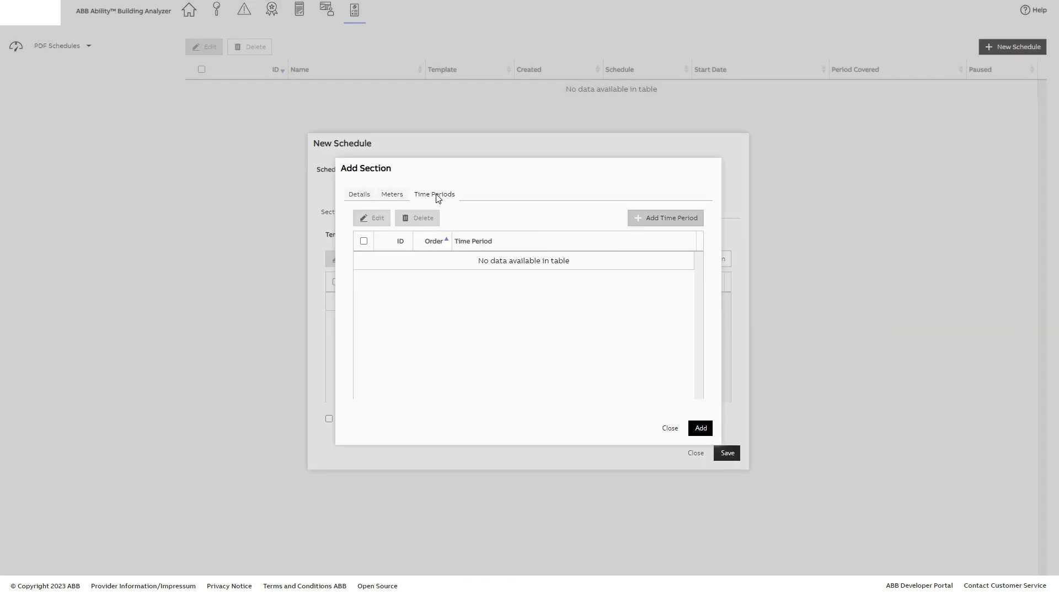
click(677, 221)
click(637, 335)
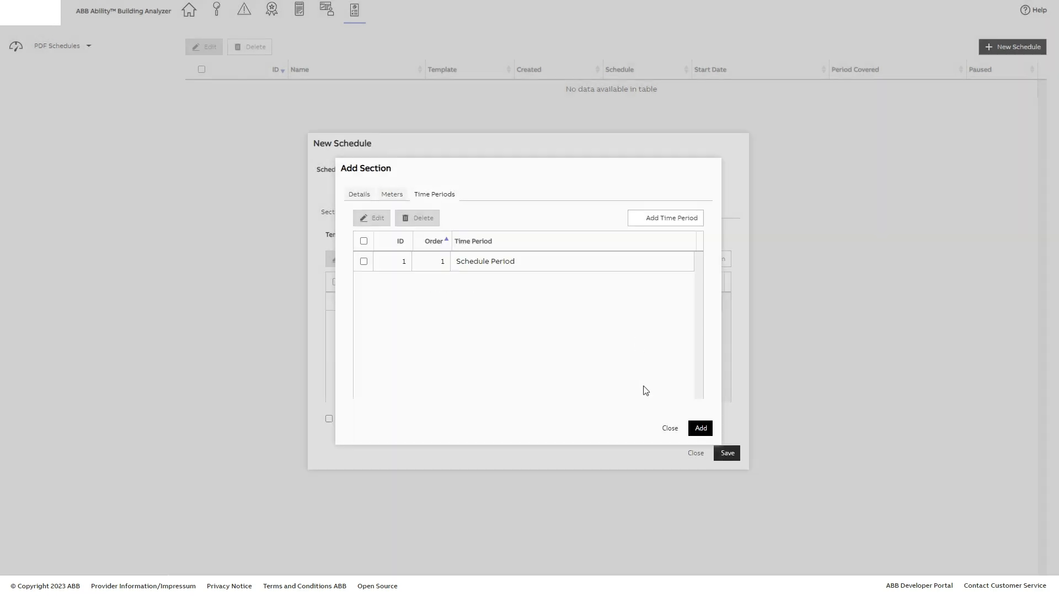
click(701, 428)
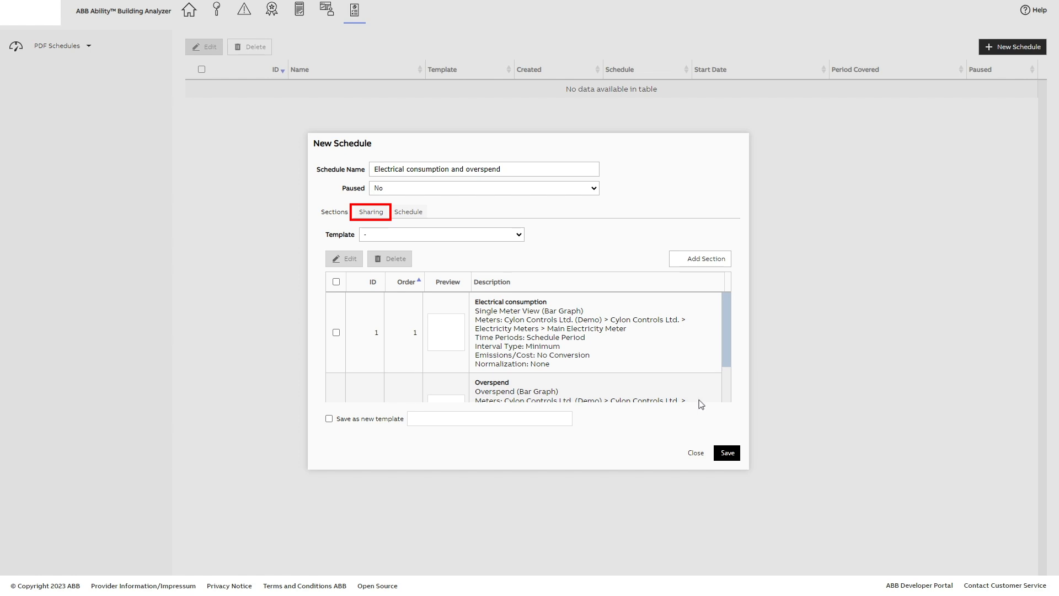
Share the schedule through Active Energy with the listed user
click(381, 214)
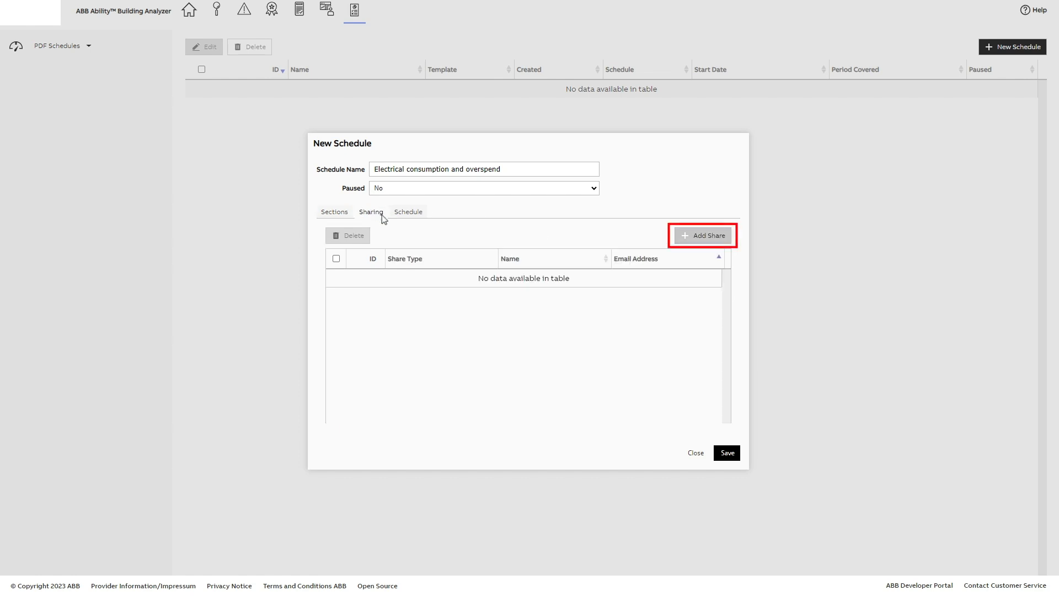
click(685, 234)
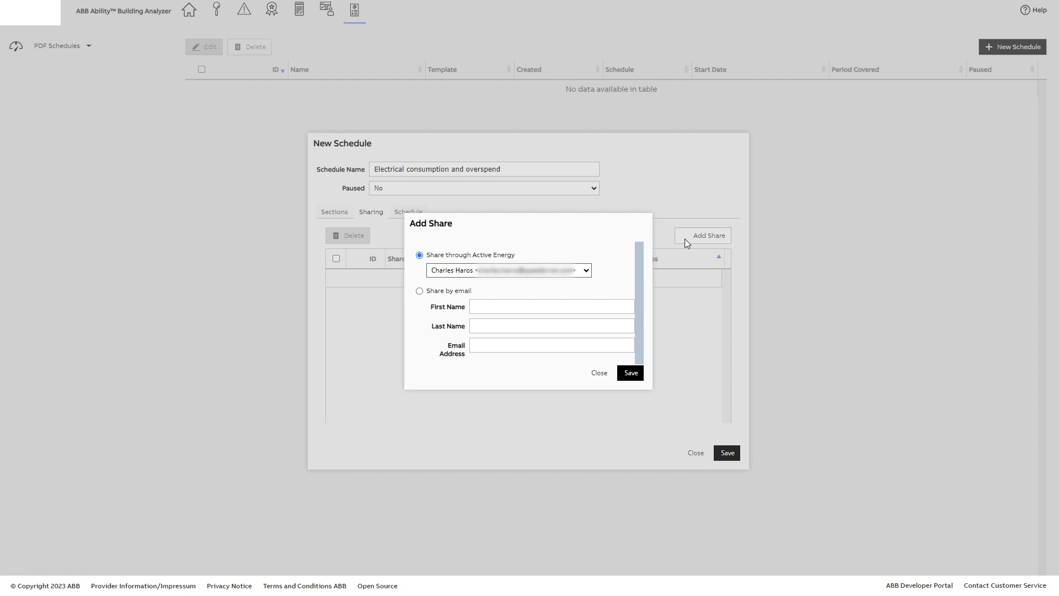
click(587, 271)
click(556, 293)
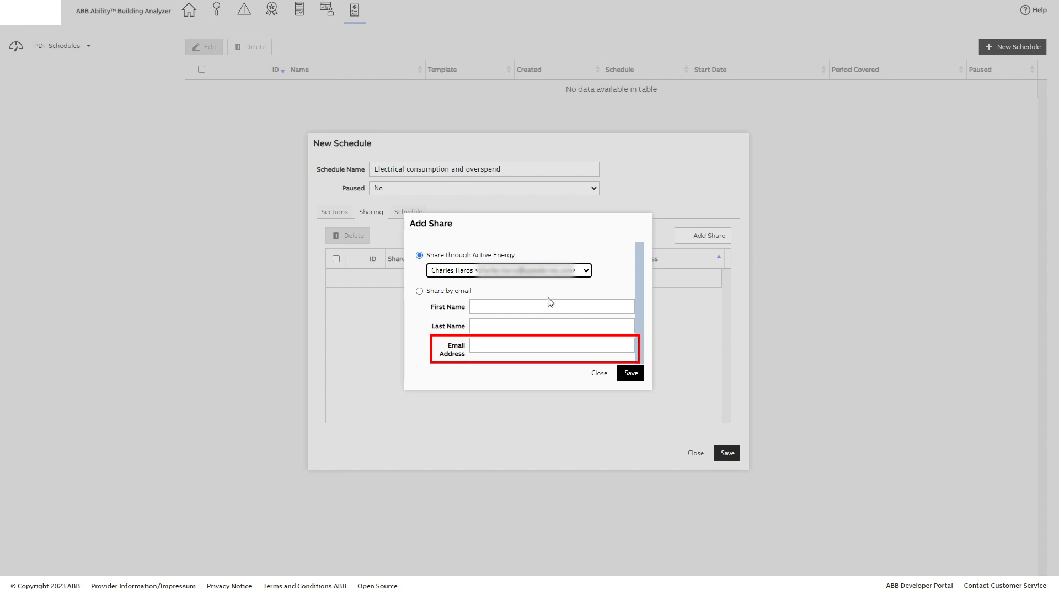
click(634, 378)
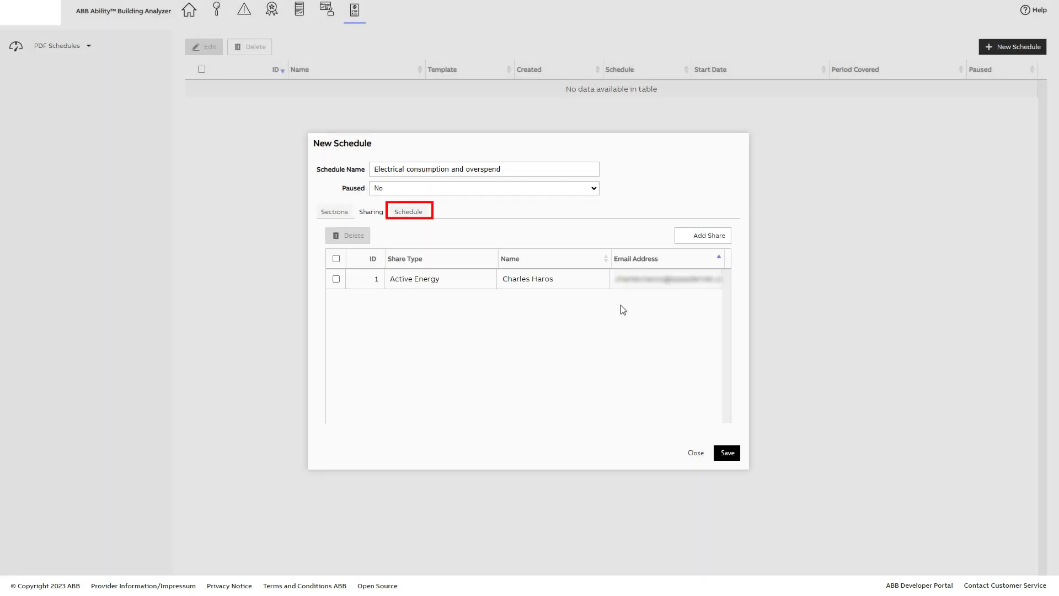
Set the schedule's frequency to Weekly, starting from 2023-10-09, and save the new schedule
click(416, 216)
click(523, 241)
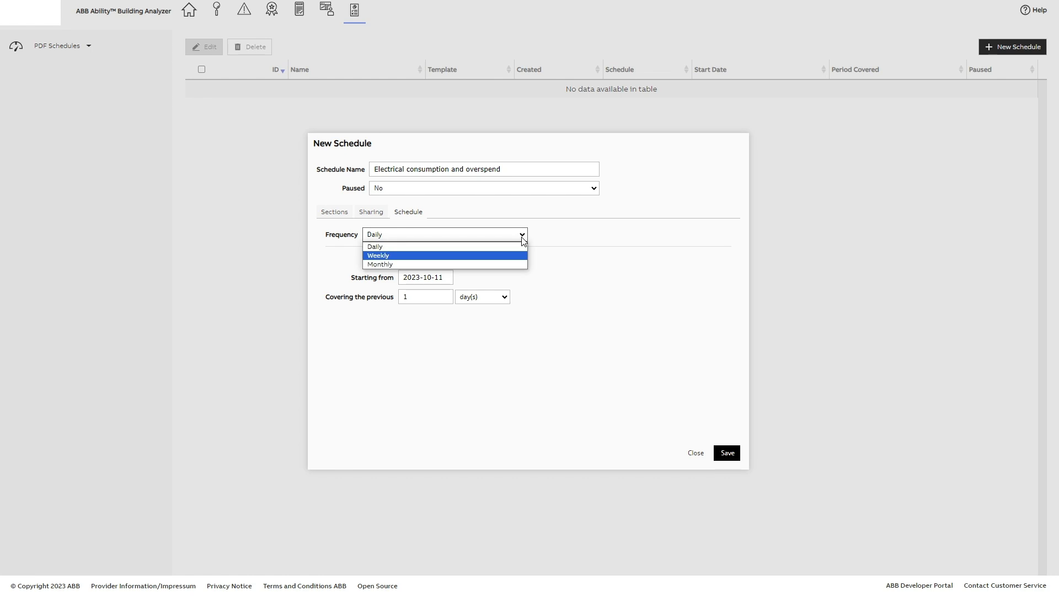
click(402, 256)
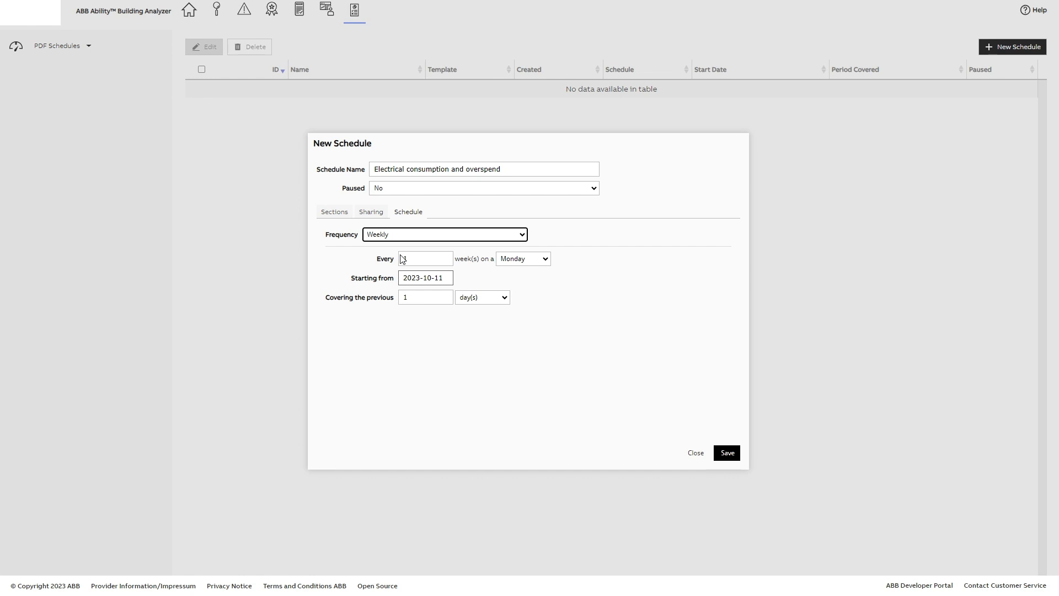
click(408, 281)
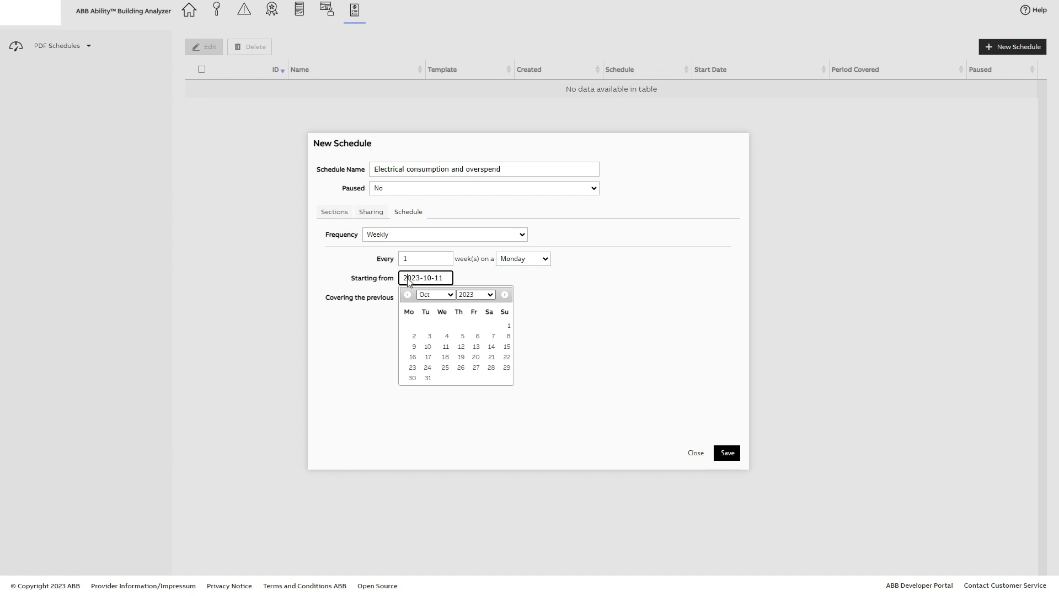
click(413, 347)
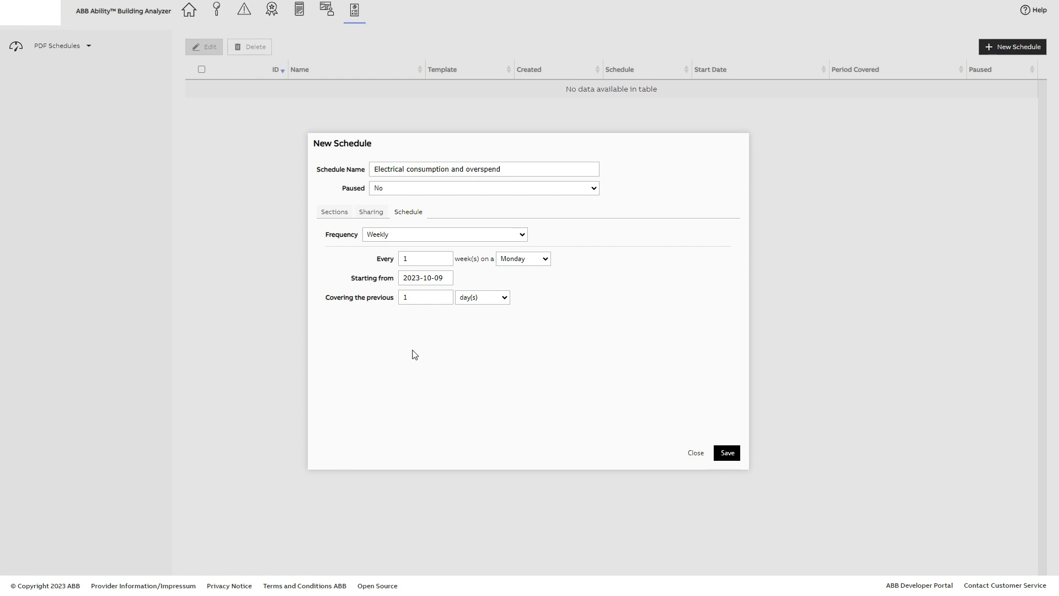
click(727, 452)
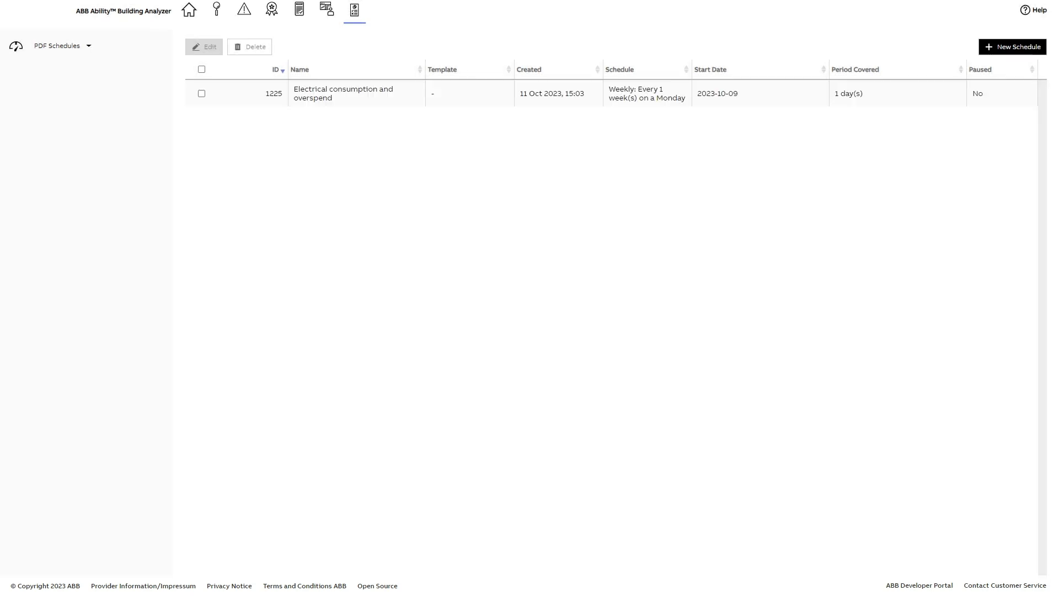